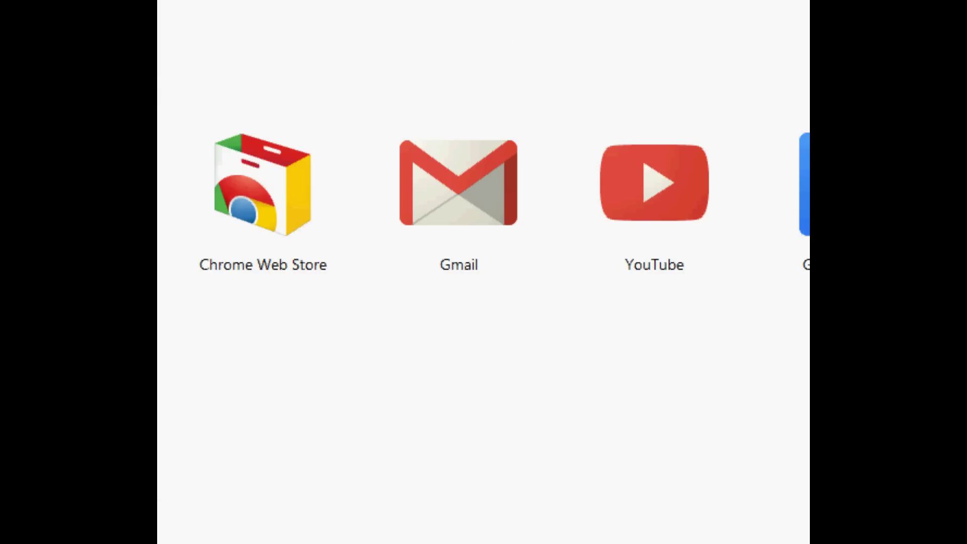
Step: Search Google for Decision on Kongregate and open the Play Decision result in a new tab
text(de)
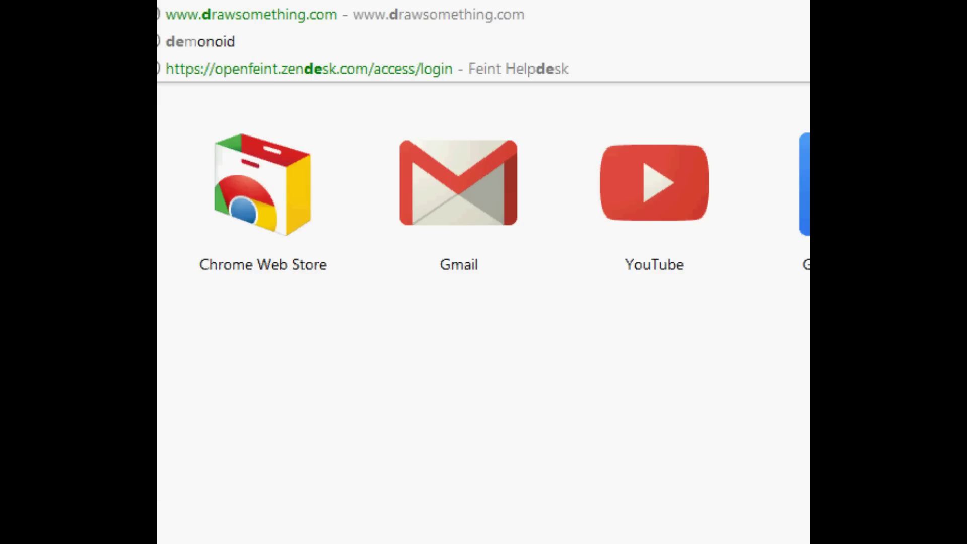
text(cision making)
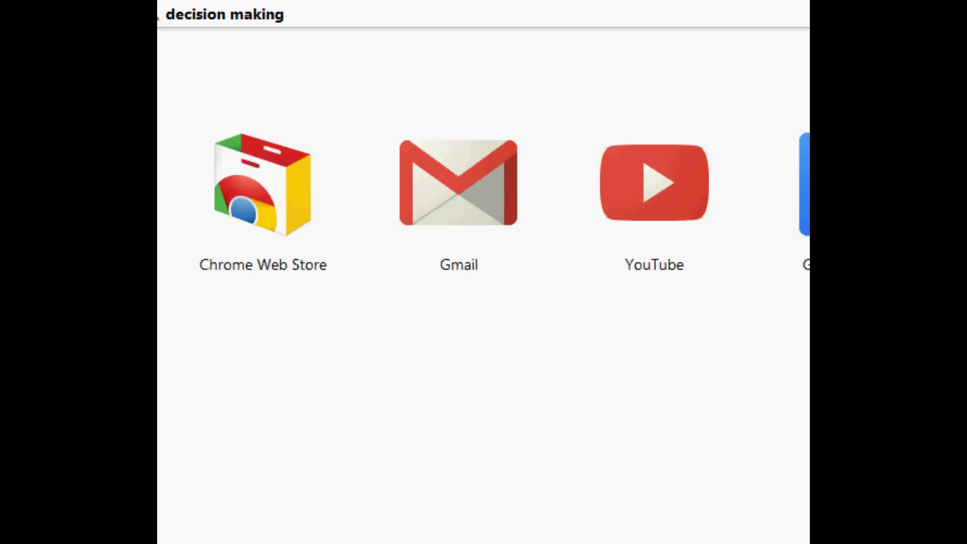
key(Return)
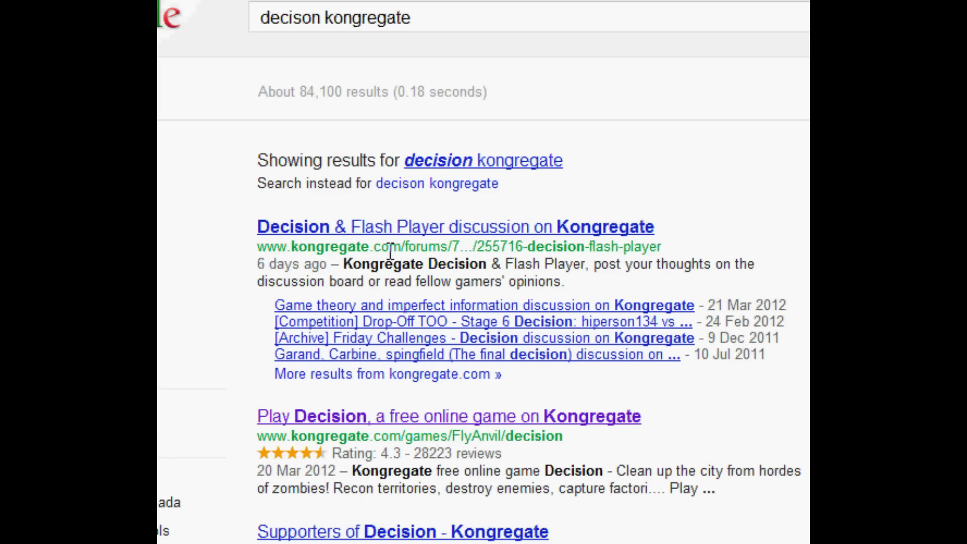
scroll(391, 251, down, 2)
right_click(410, 315)
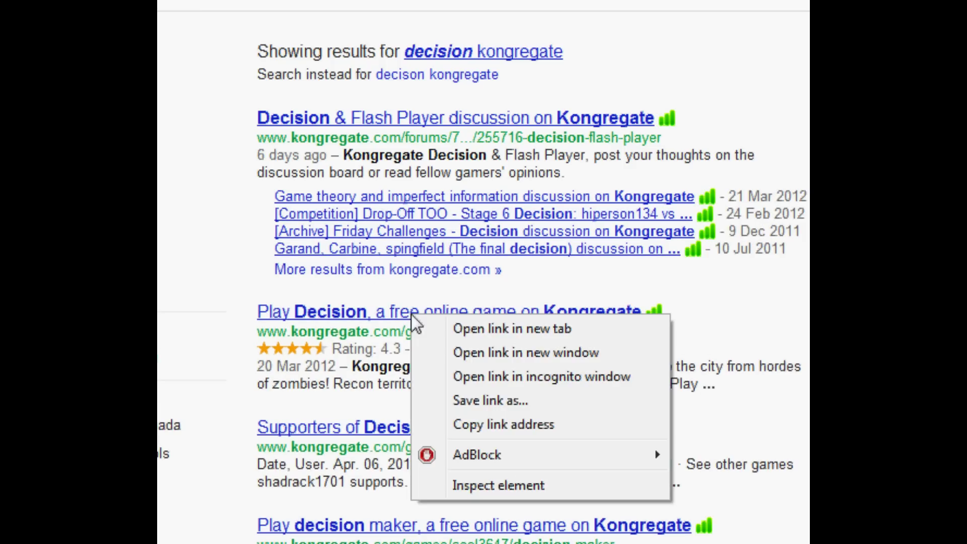
click(442, 328)
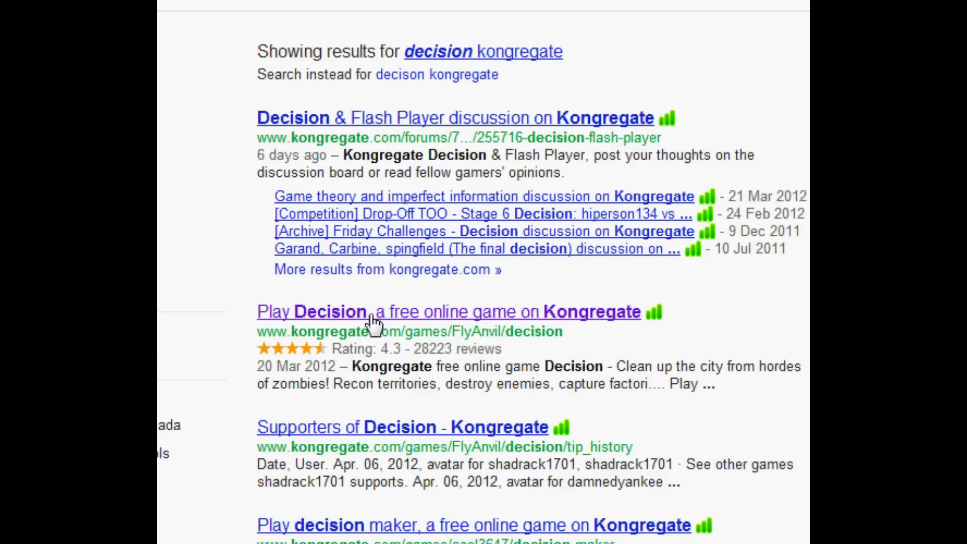
Step: Refine the search to 'decison hacked flash game' to find hacked versions
scroll(327, 101, up, 2)
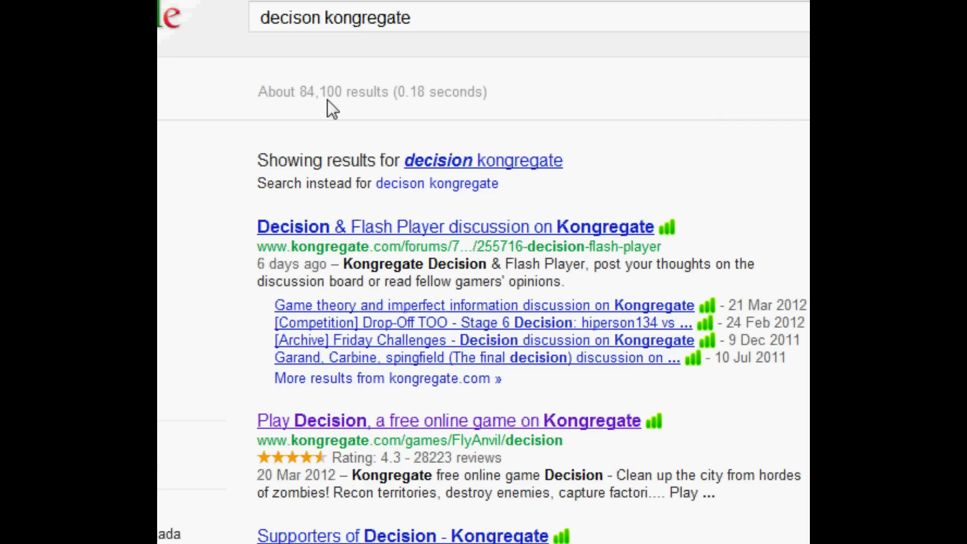
click(329, 18)
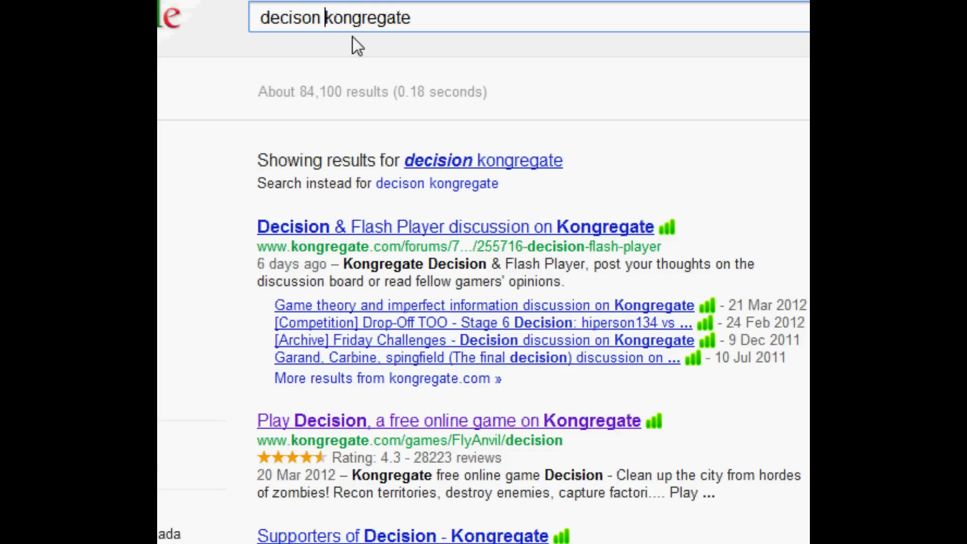
text(hacked)
key(Return)
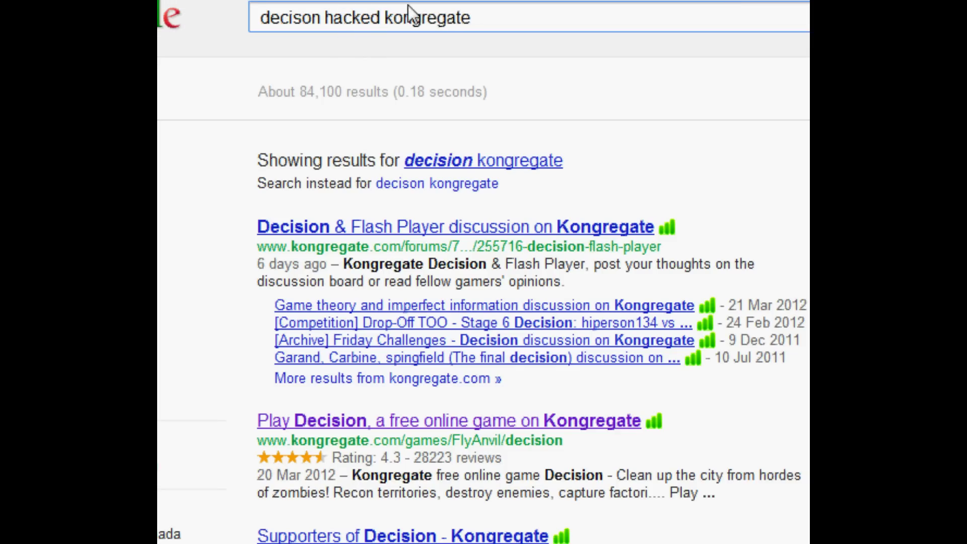
double_click(536, 18)
text(fl)
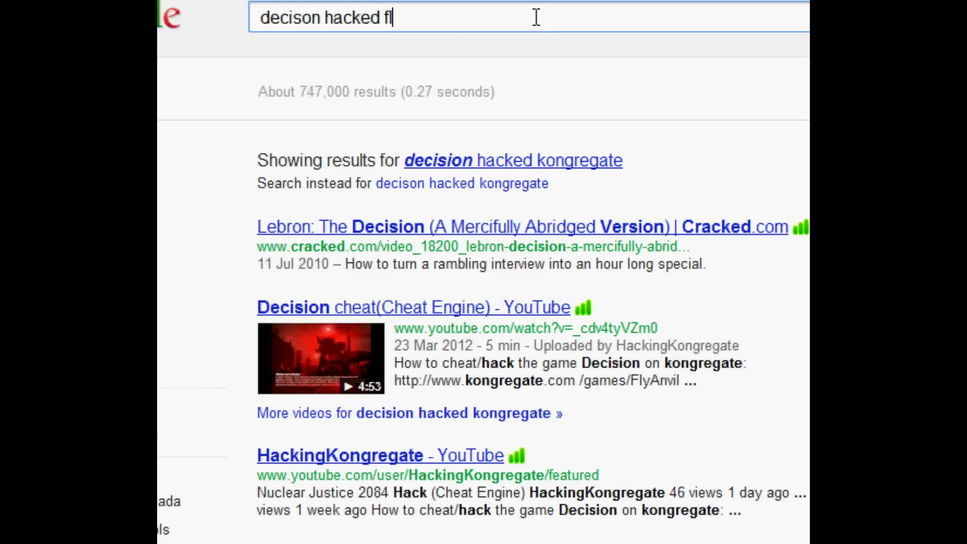
text(ash game)
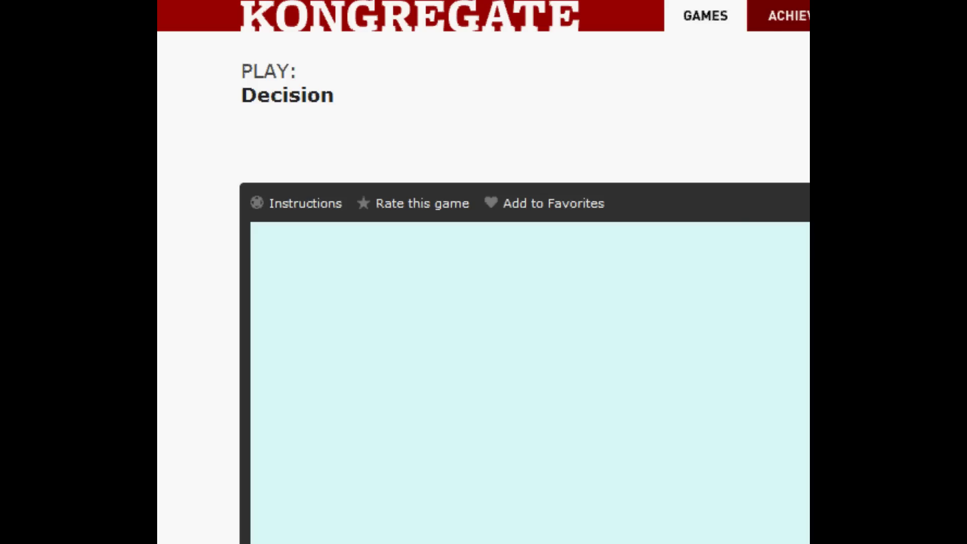
Step: Switch to the Kongregate tab and scroll down to the Decision game while it loads
mouse_move(759, 25)
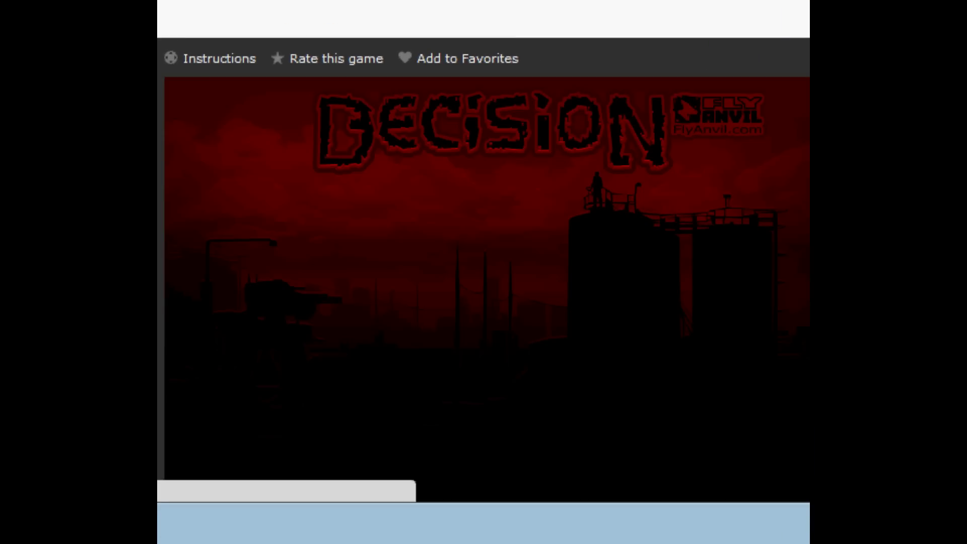
scroll(483, 272, down, 2)
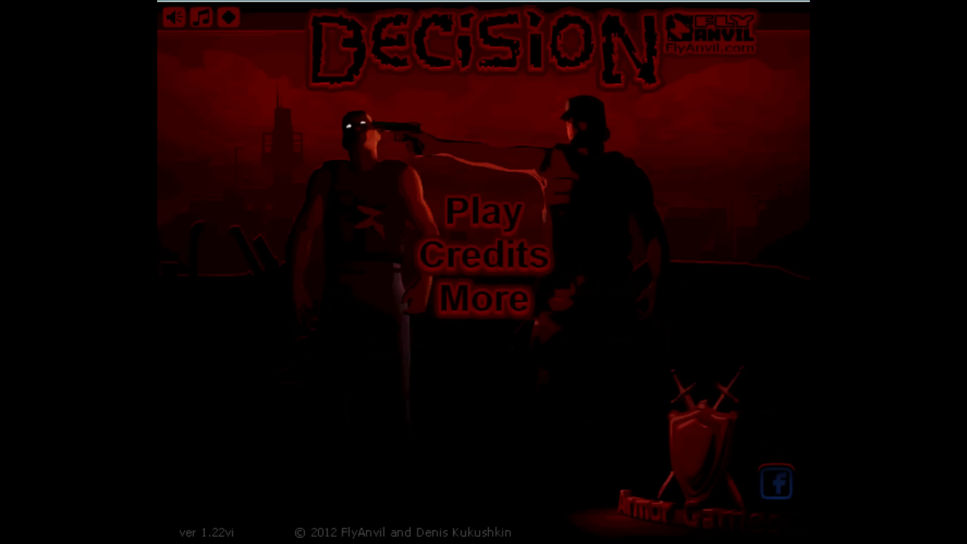
Step: Choose Play on the title menu and begin a new game in Local slot 2
click(519, 211)
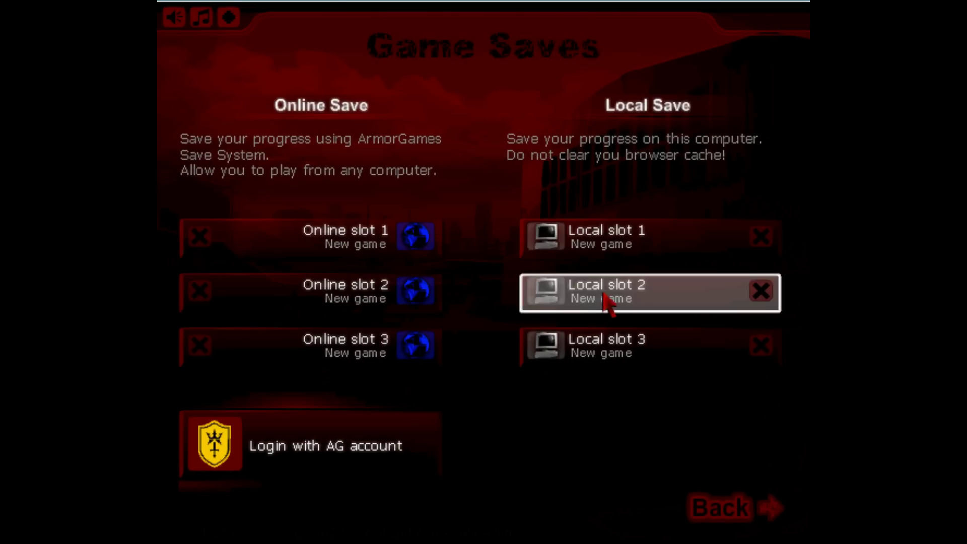
click(632, 297)
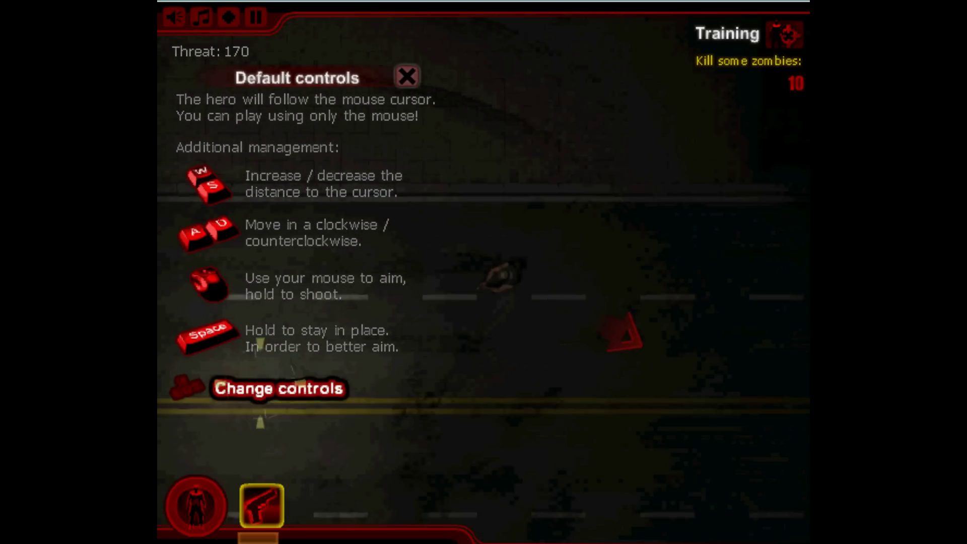
Step: Open the movement controls chooser to switch to Keyboard control
click(272, 389)
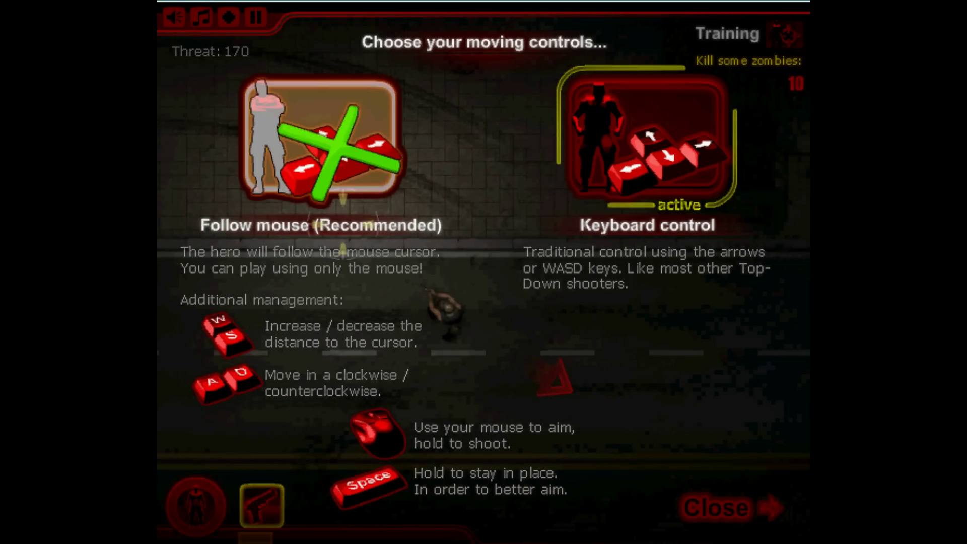
Step: Close the controls panel and shoot the first approaching zombies while moving with WASD
click(712, 506)
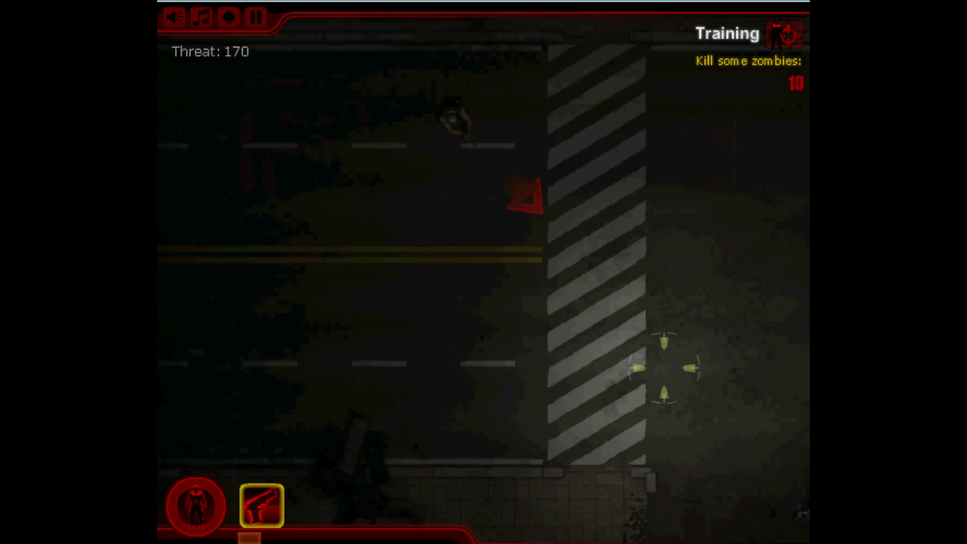
key(d)
key(w)
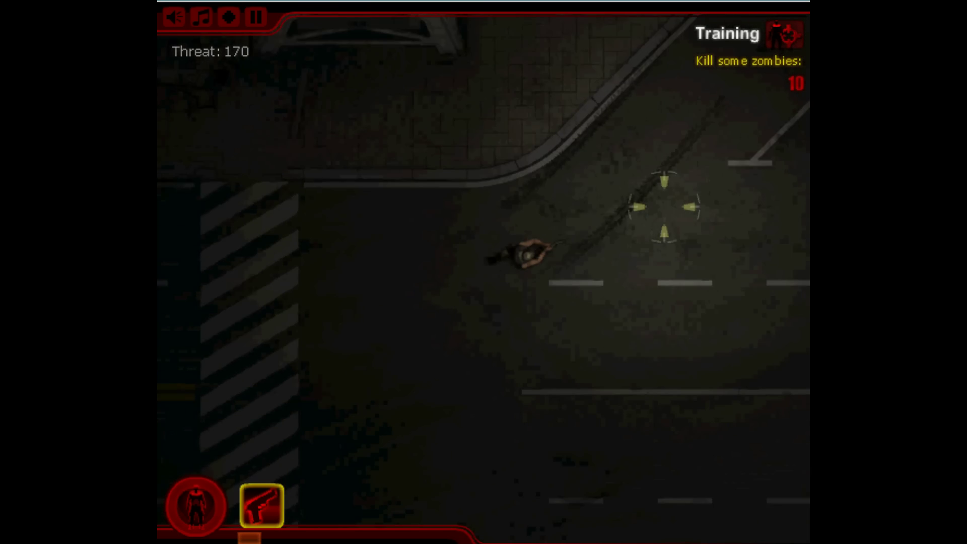
key(s)
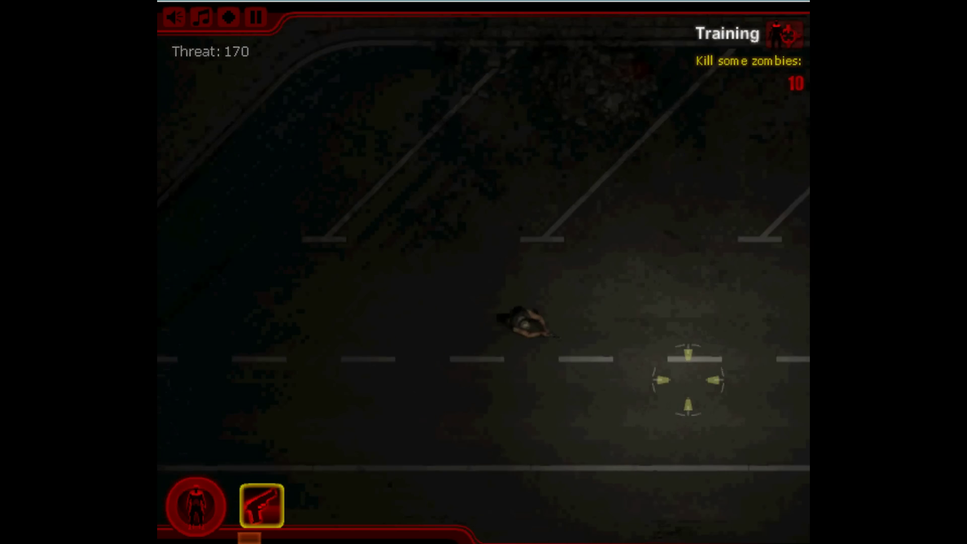
key(s)
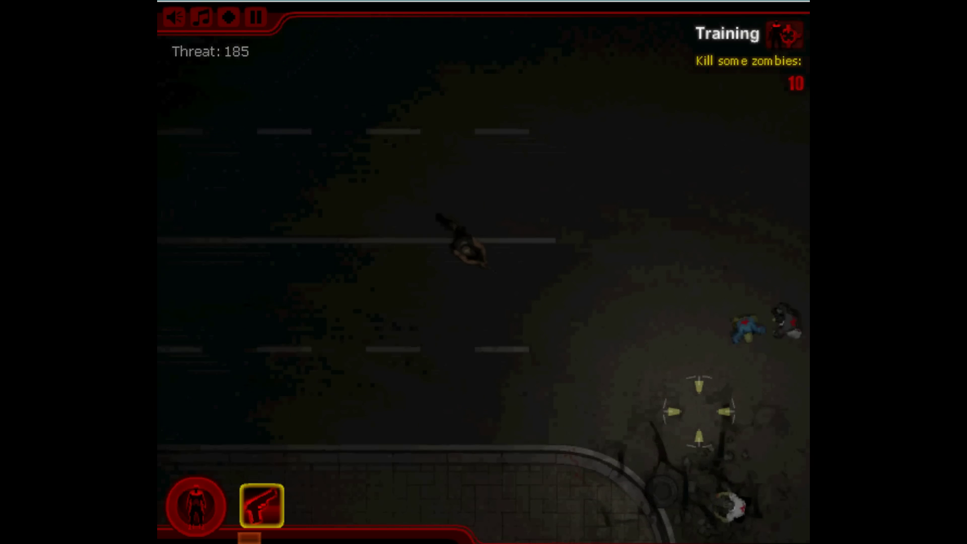
click(686, 322)
click(628, 288)
key(r)
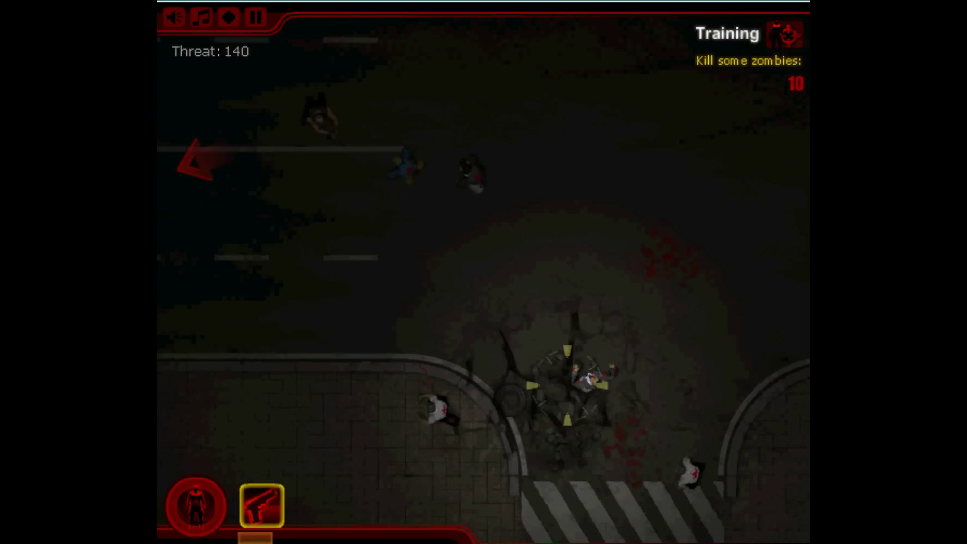
key(w)
key(a)
click(550, 272)
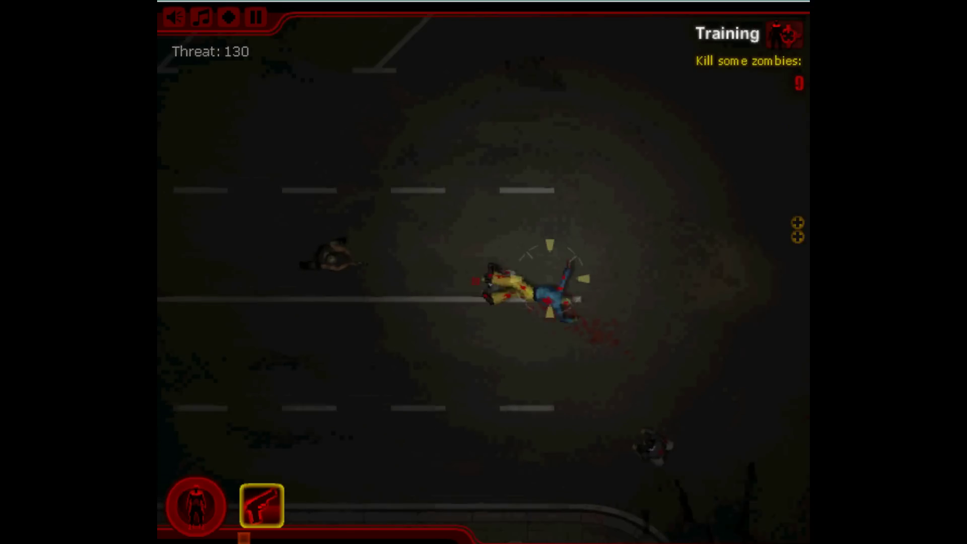
click(549, 277)
Step: Move around the street and kill the zombies on the pavement
key(r)
key(w)
key(a)
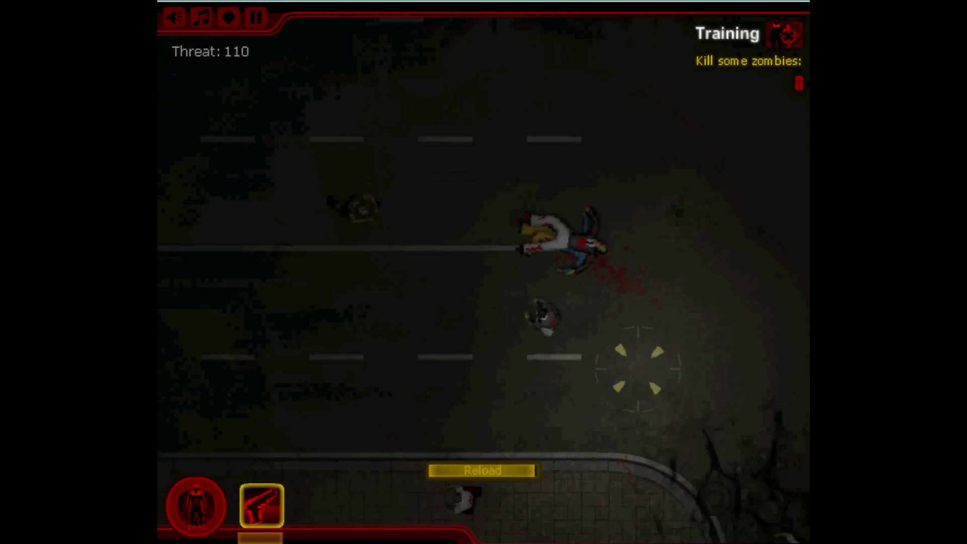
key(d)
click(446, 464)
click(464, 458)
click(485, 451)
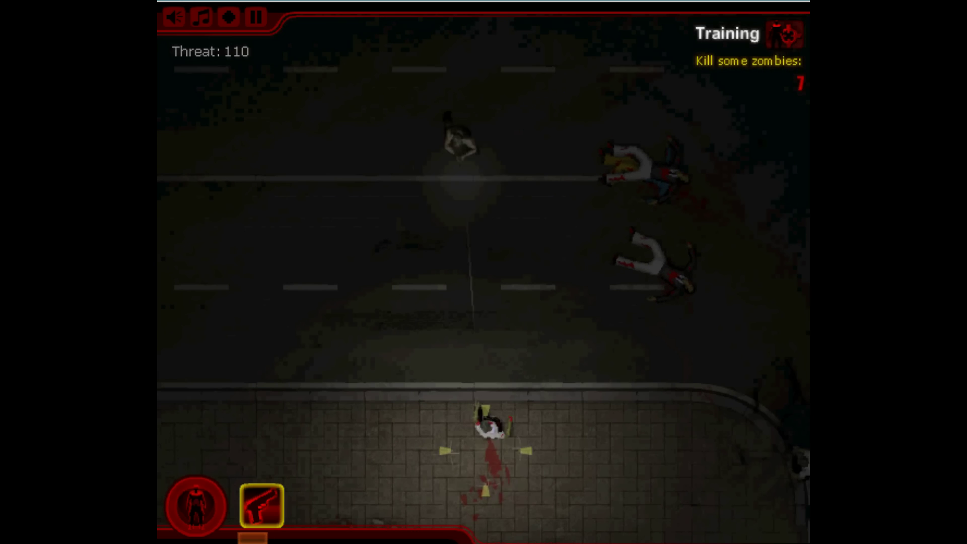
key(d)
click(485, 451)
key(s)
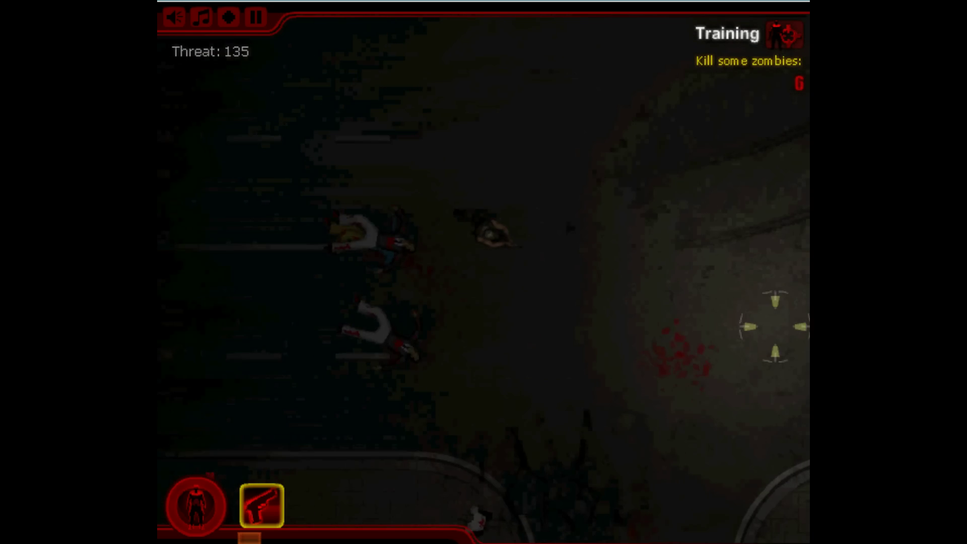
key(s)
key(a)
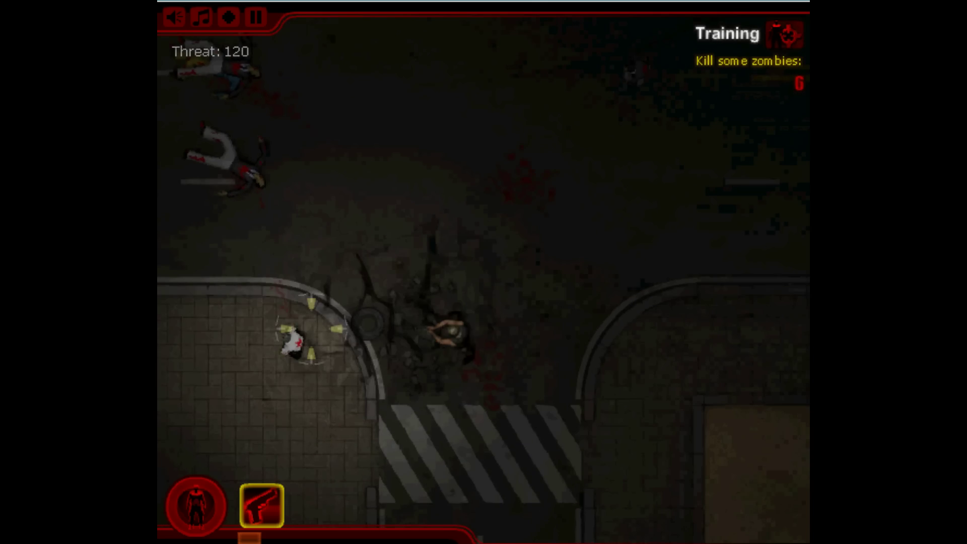
click(305, 316)
click(330, 282)
click(335, 276)
Step: Clear the zombies up the street and on the right side
key(a)
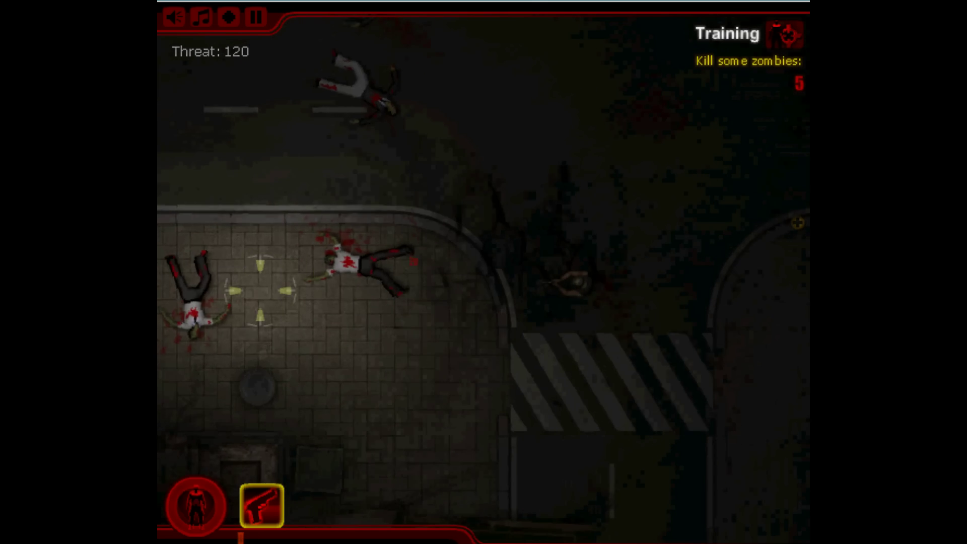
key(d)
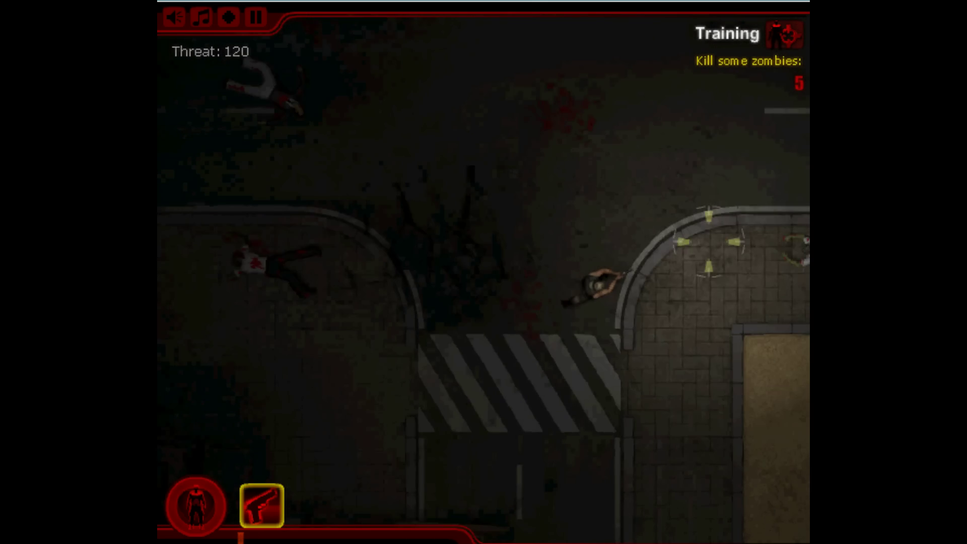
key(w)
key(w)
click(624, 146)
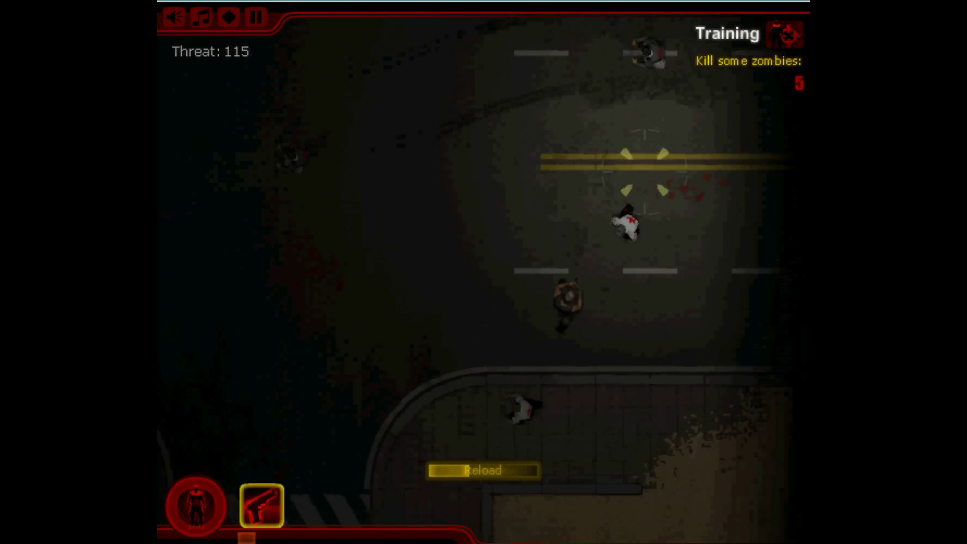
key(a)
click(625, 236)
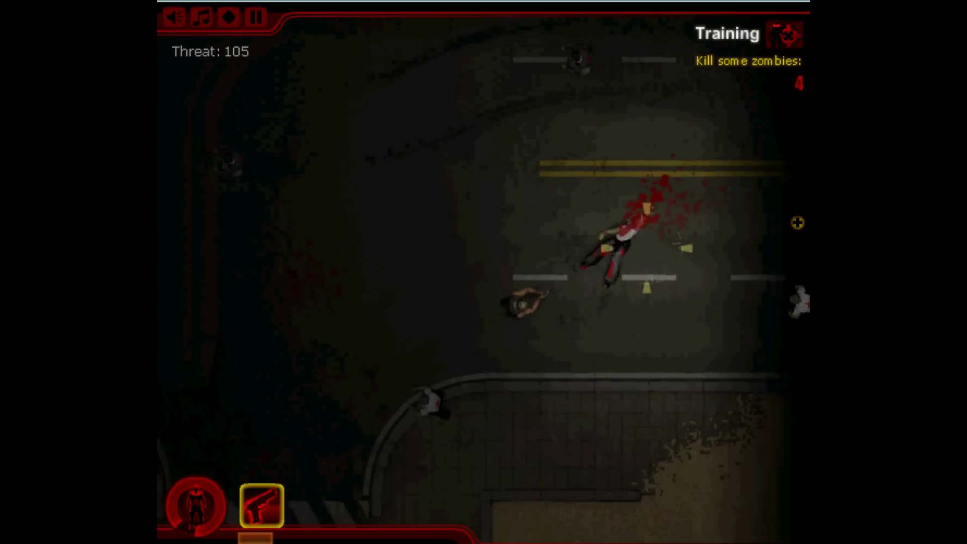
key(d)
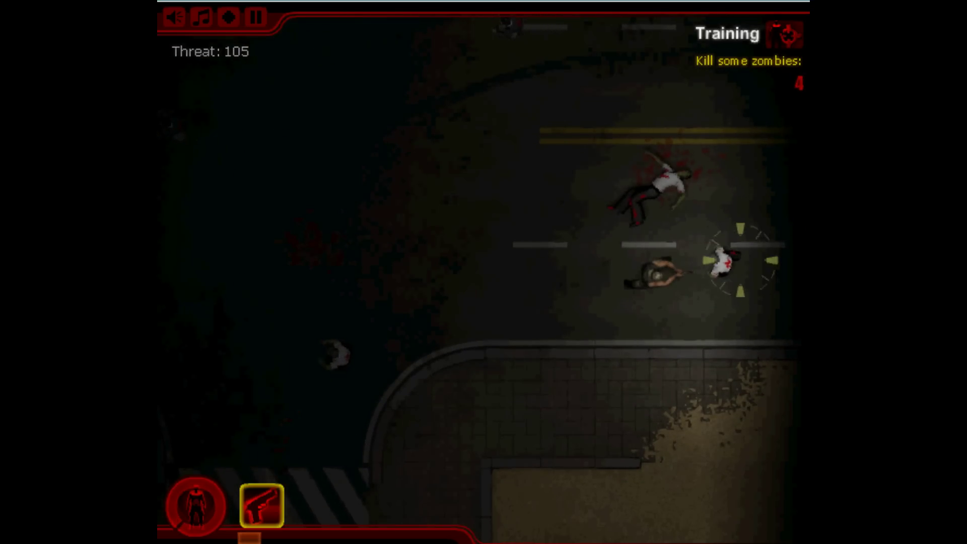
click(727, 256)
click(731, 263)
key(a)
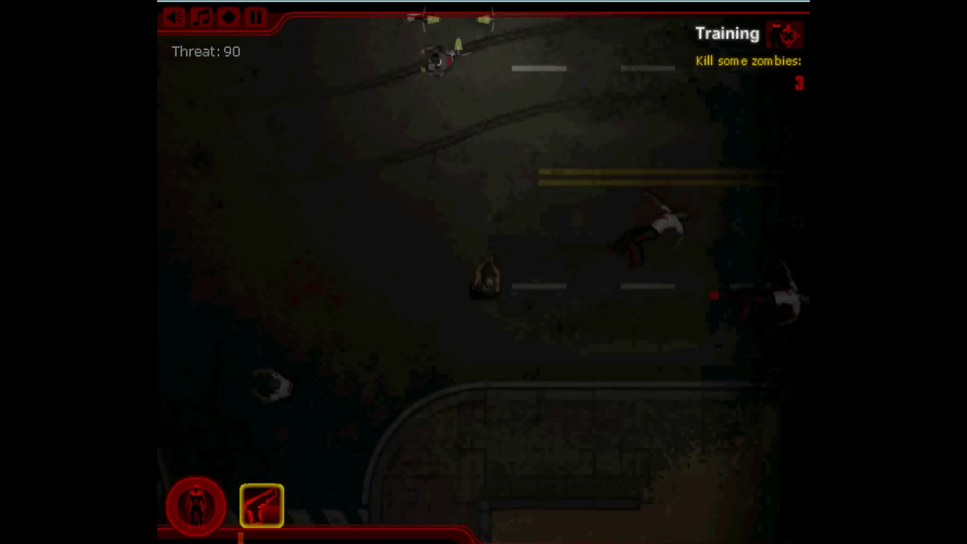
click(453, 102)
key(w)
click(499, 172)
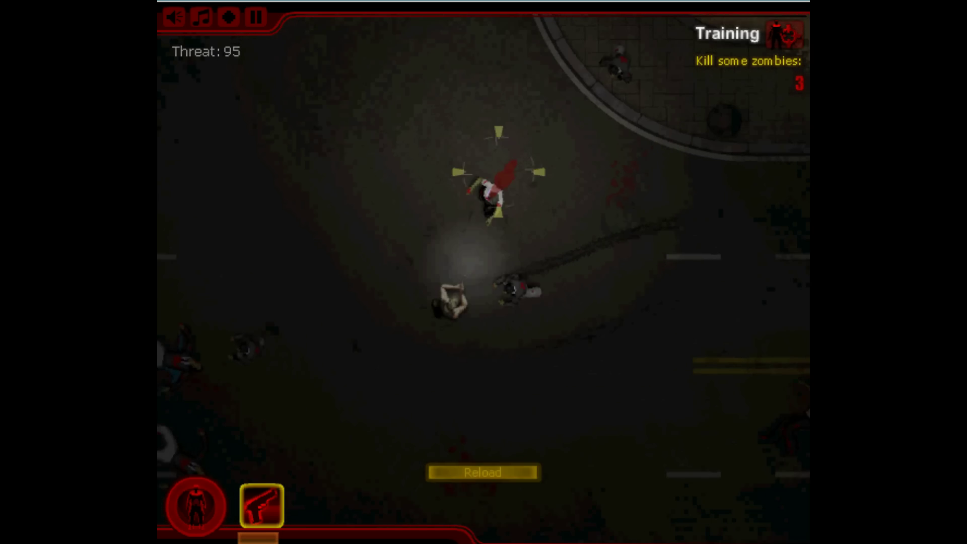
Step: Kill the last remaining zombies until the kill task shows Task completed
key(a)
key(a)
click(500, 308)
click(530, 286)
click(531, 279)
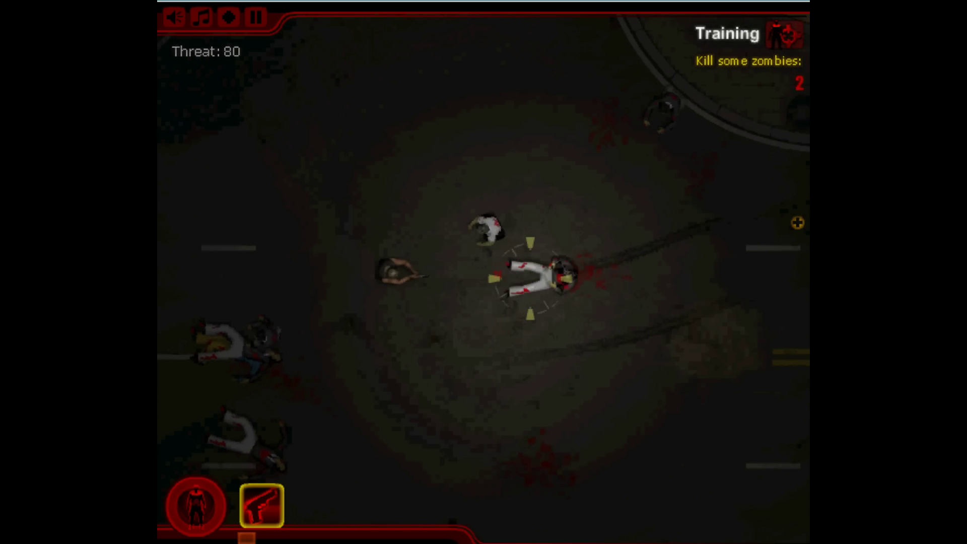
key(a)
click(518, 253)
click(517, 251)
key(a)
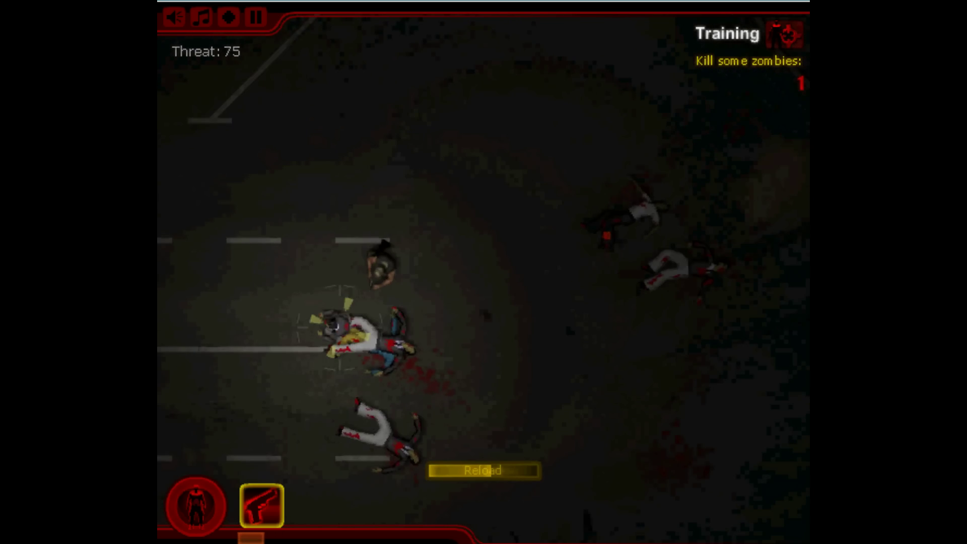
key(s)
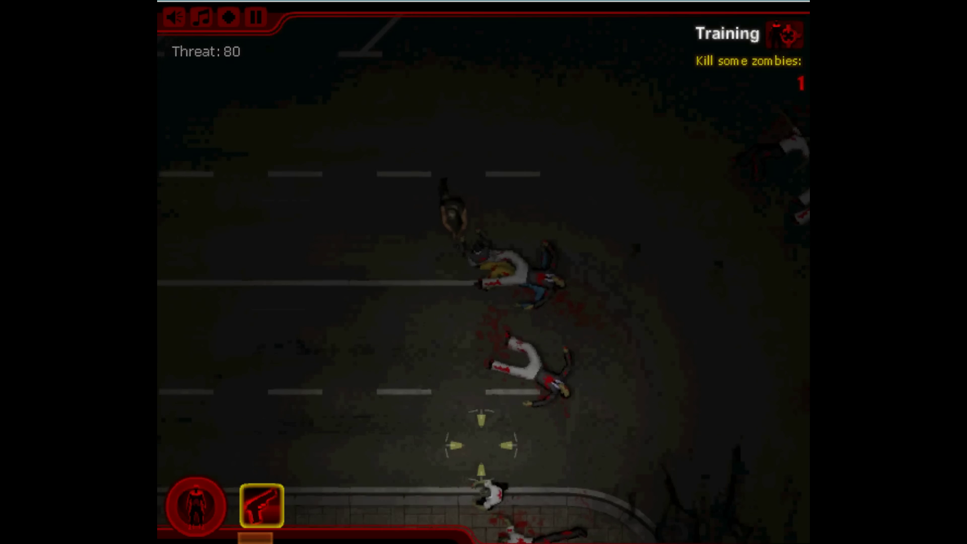
click(484, 442)
click(488, 432)
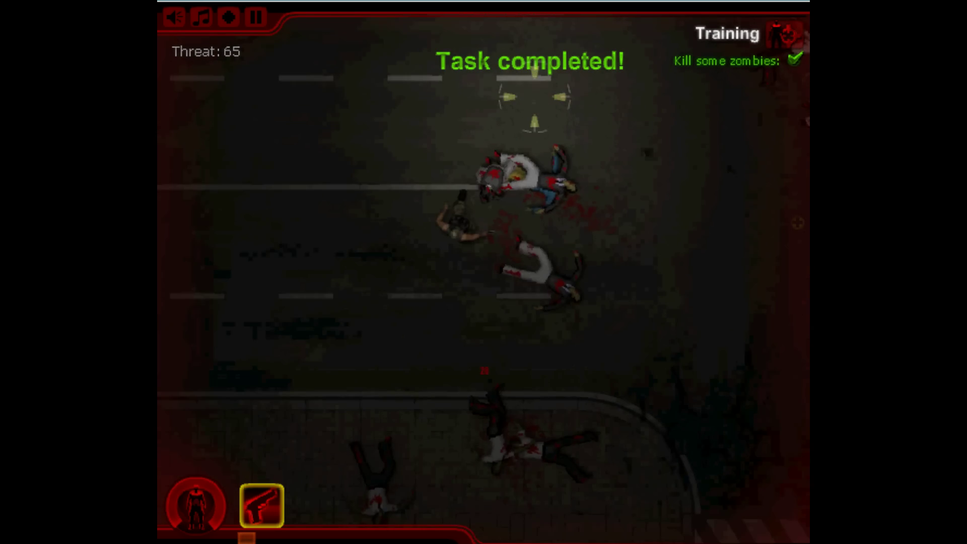
click(535, 113)
click(533, 176)
Step: Buy the first weapons, including the Bazooka, and their first two upgrade levels
key(a)
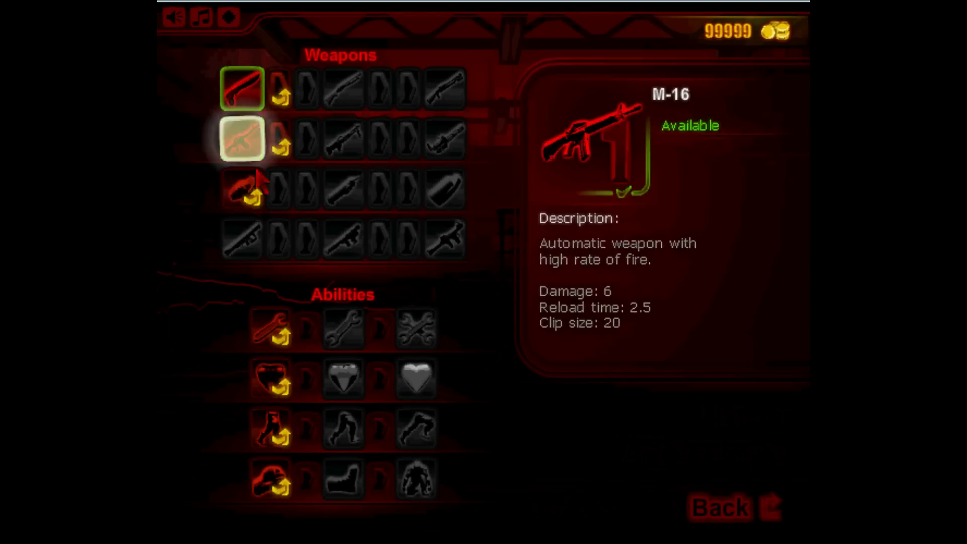
click(251, 190)
click(241, 240)
click(278, 89)
click(279, 138)
click(279, 189)
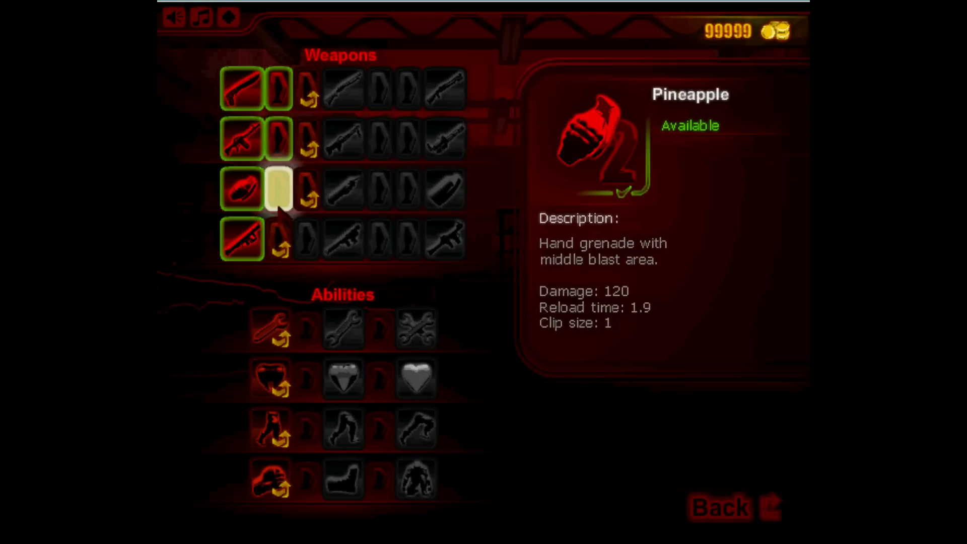
click(278, 239)
click(307, 240)
click(307, 139)
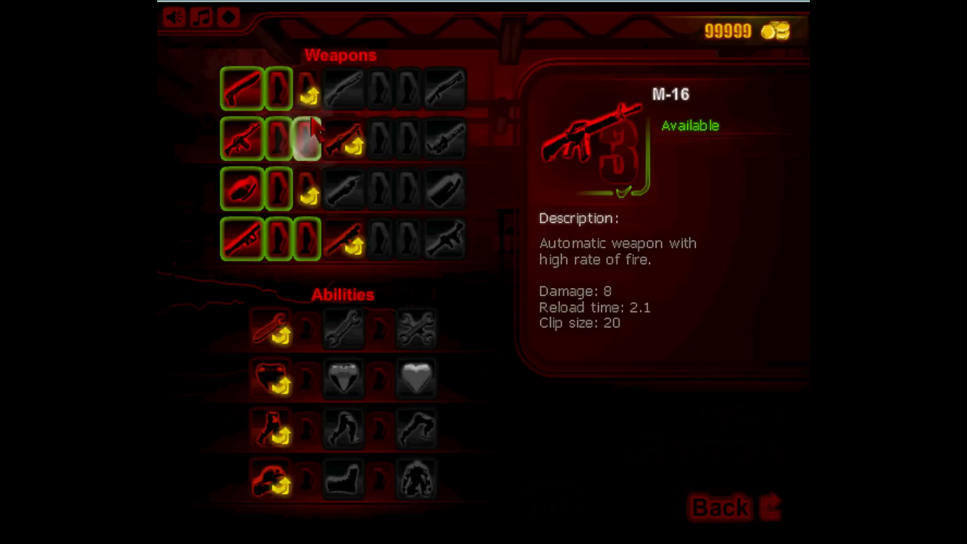
click(307, 89)
click(308, 189)
Step: Buy the Winchester, Pipe bomb, Stinger and M-60 with all their upgrades
click(342, 88)
click(342, 88)
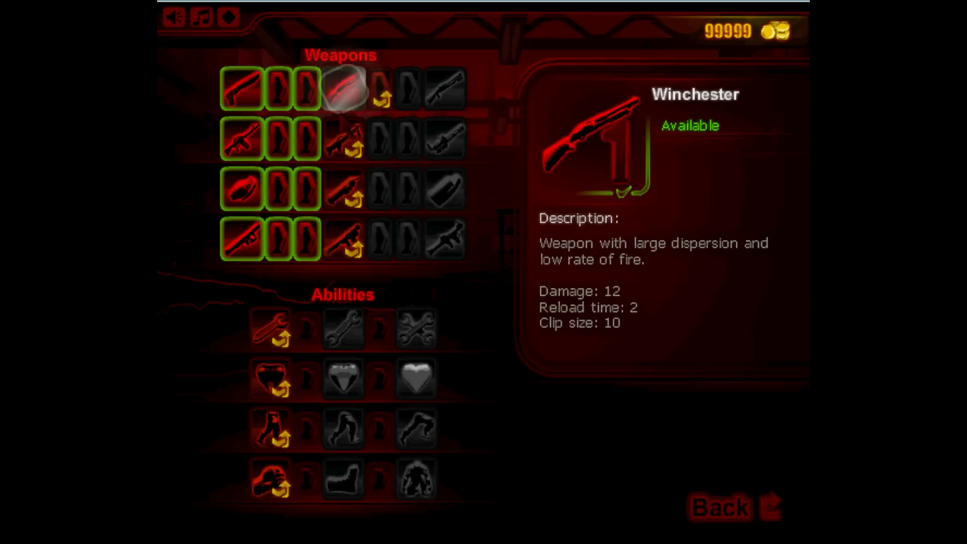
click(343, 139)
click(343, 189)
click(343, 188)
click(343, 239)
click(342, 239)
click(381, 88)
click(381, 88)
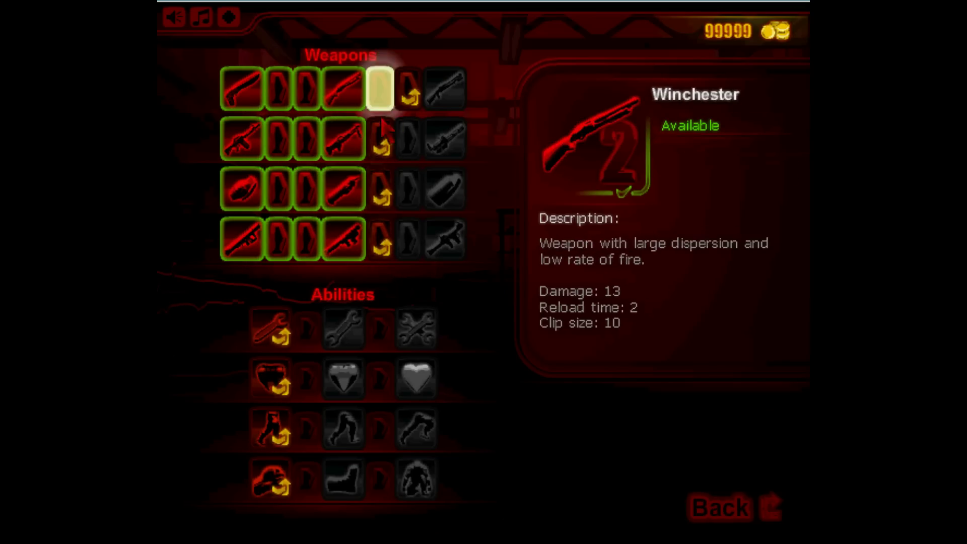
click(380, 139)
click(380, 138)
click(380, 189)
click(380, 189)
click(380, 238)
click(380, 238)
click(408, 90)
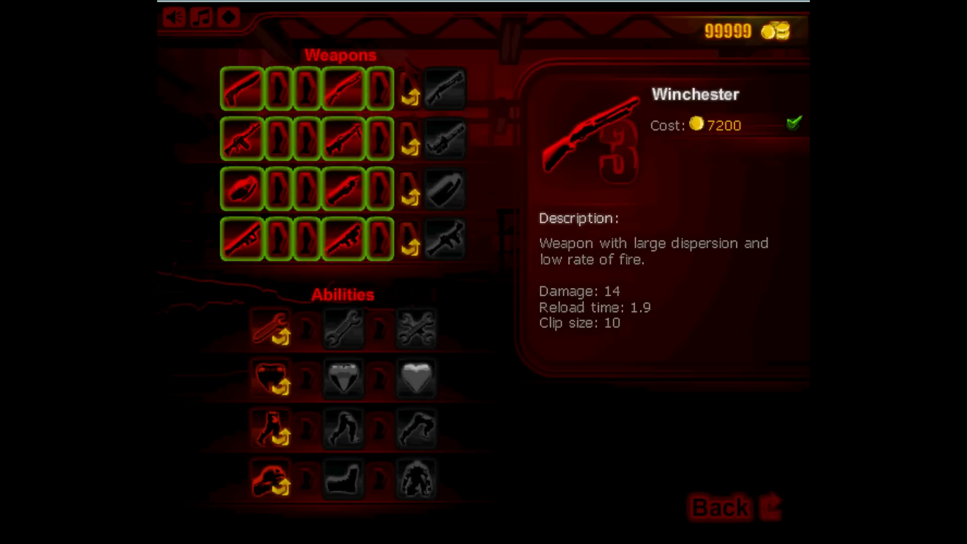
click(408, 89)
click(408, 139)
click(408, 138)
click(408, 189)
click(408, 189)
click(408, 238)
click(407, 238)
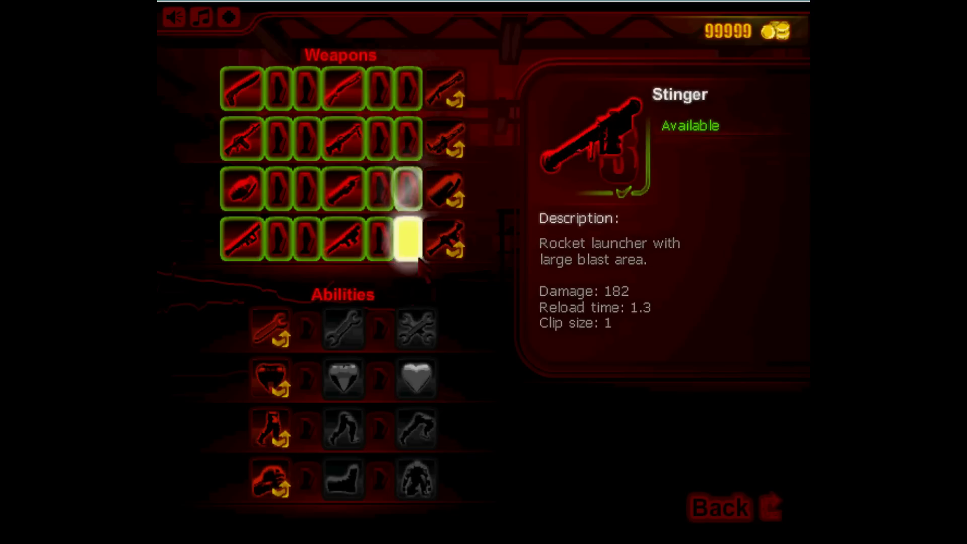
Step: Buy the Benelli, Minigun, Napalm and RPG-7
click(448, 92)
click(456, 95)
click(446, 138)
click(445, 138)
click(446, 189)
click(446, 189)
click(446, 239)
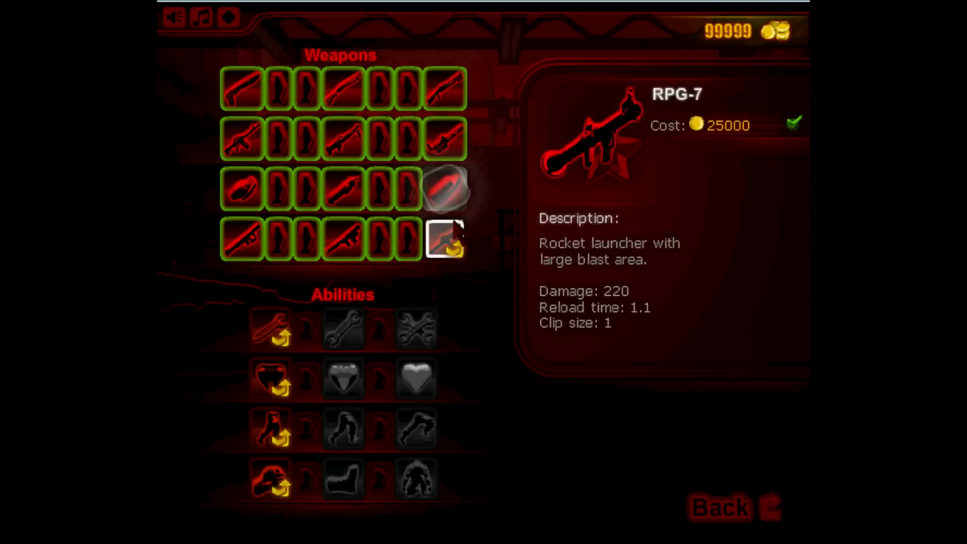
click(448, 242)
Step: Buy levels I and II of Engineering, Stamina, Agility and Self-defense
click(270, 377)
click(270, 378)
click(270, 327)
click(270, 327)
click(269, 428)
click(270, 428)
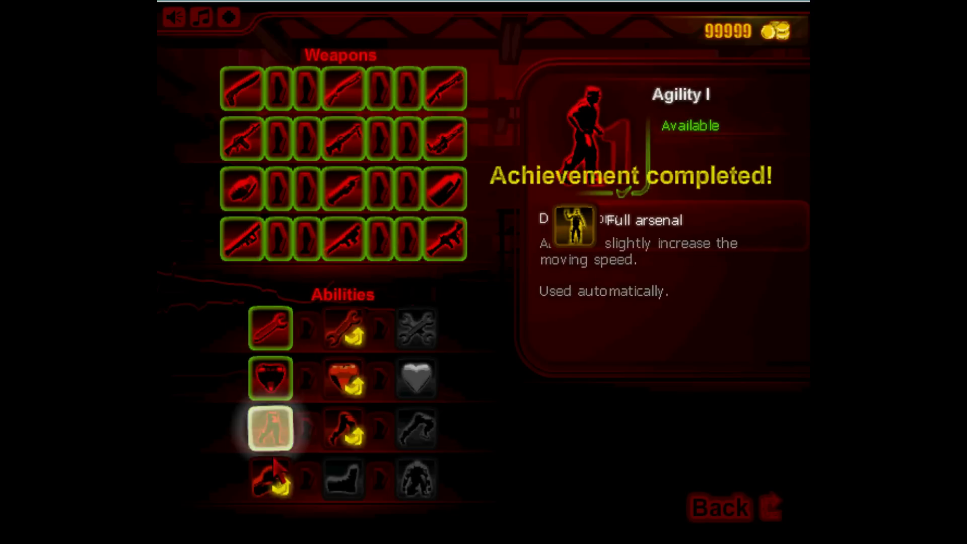
click(272, 481)
click(272, 481)
click(343, 478)
click(343, 479)
click(342, 428)
click(343, 428)
double_click(343, 378)
click(342, 327)
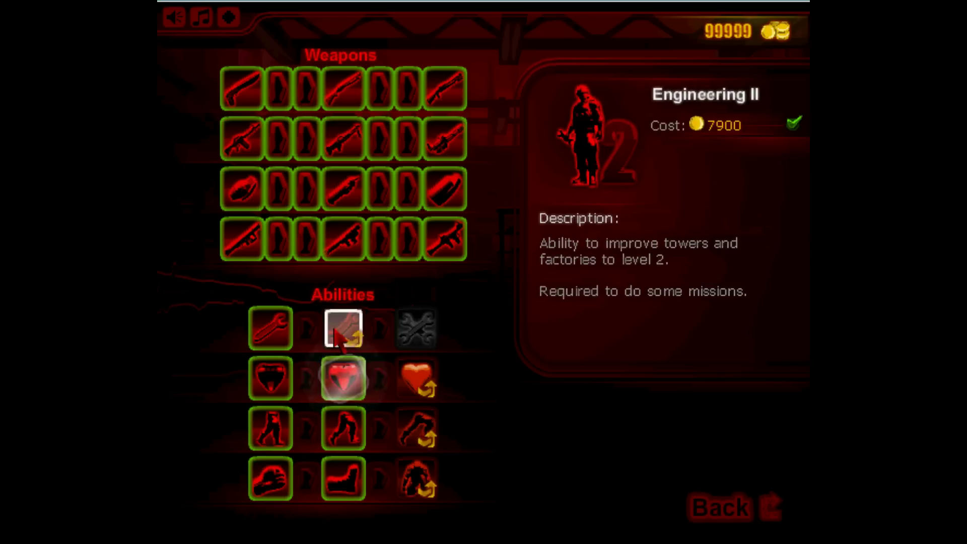
click(343, 327)
Step: Buy Engineering III, Stamina III, Agility III and Self-defense III
click(430, 338)
click(423, 332)
click(418, 380)
click(418, 380)
click(418, 431)
click(418, 431)
click(423, 484)
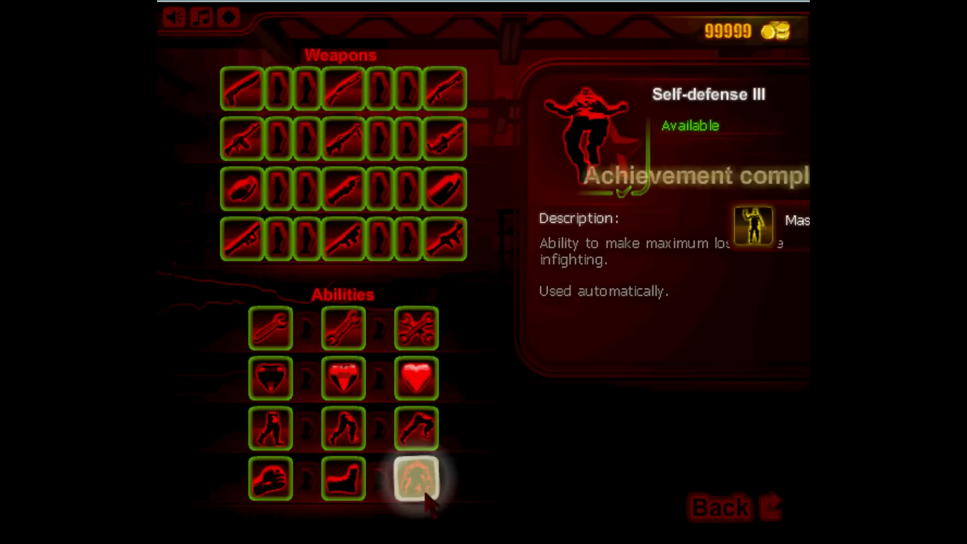
click(423, 483)
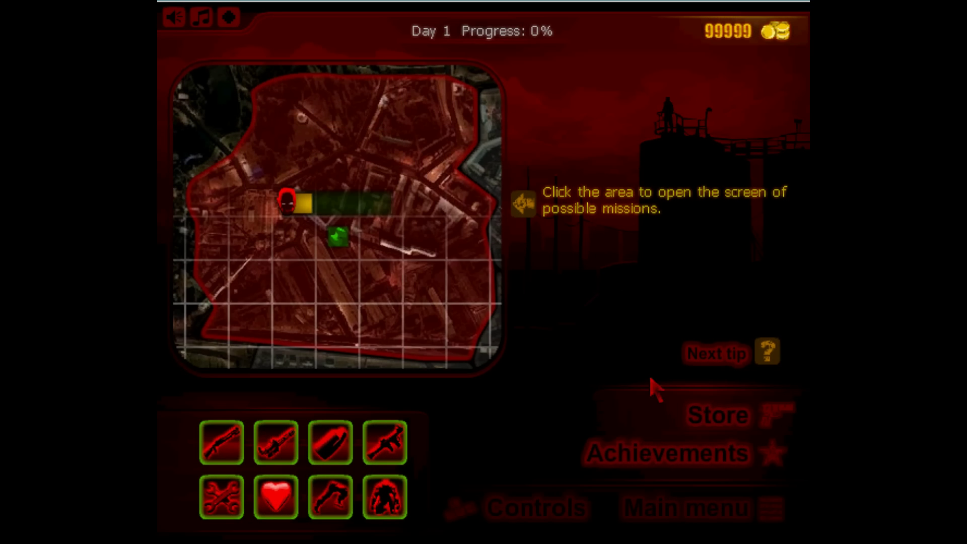
Step: Go back to the main menu and choose Play to reach the Game Saves screen
click(736, 519)
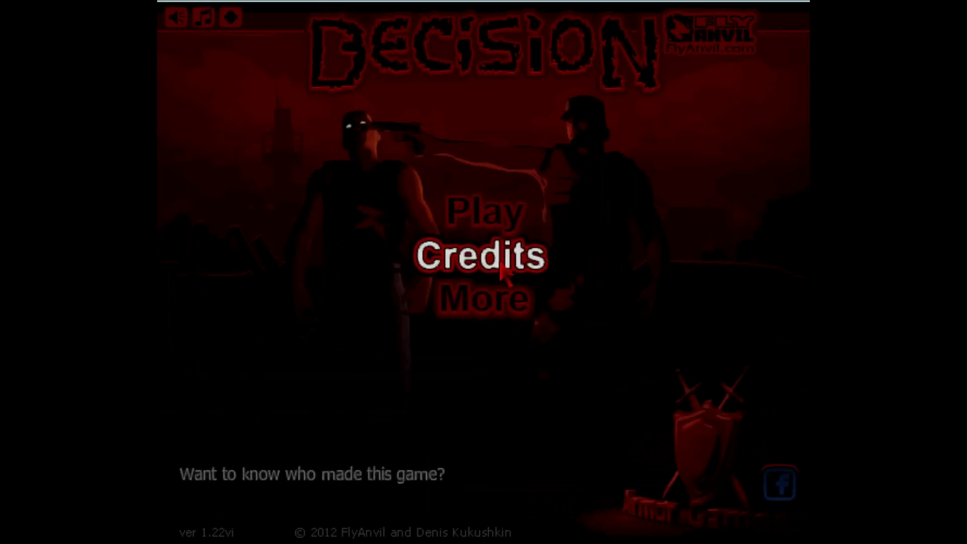
click(483, 214)
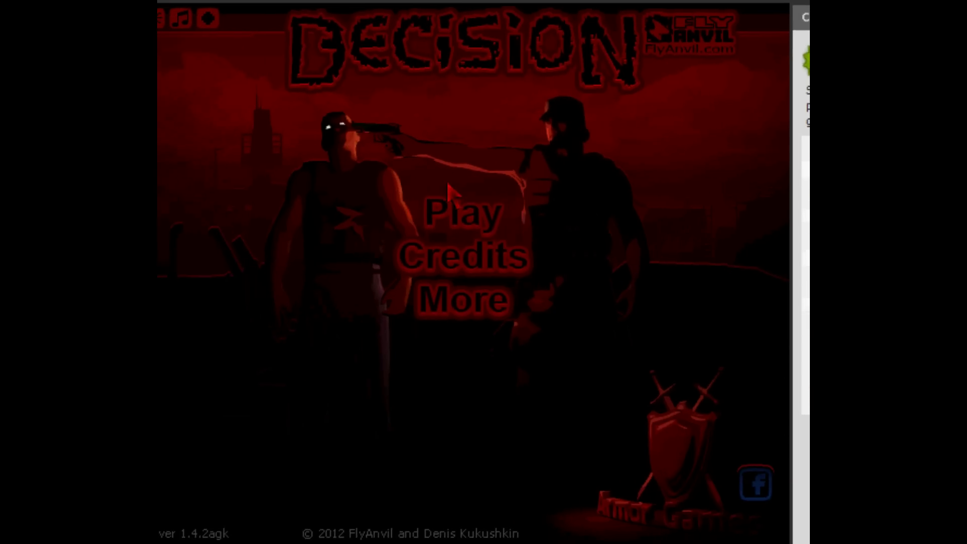
click(466, 214)
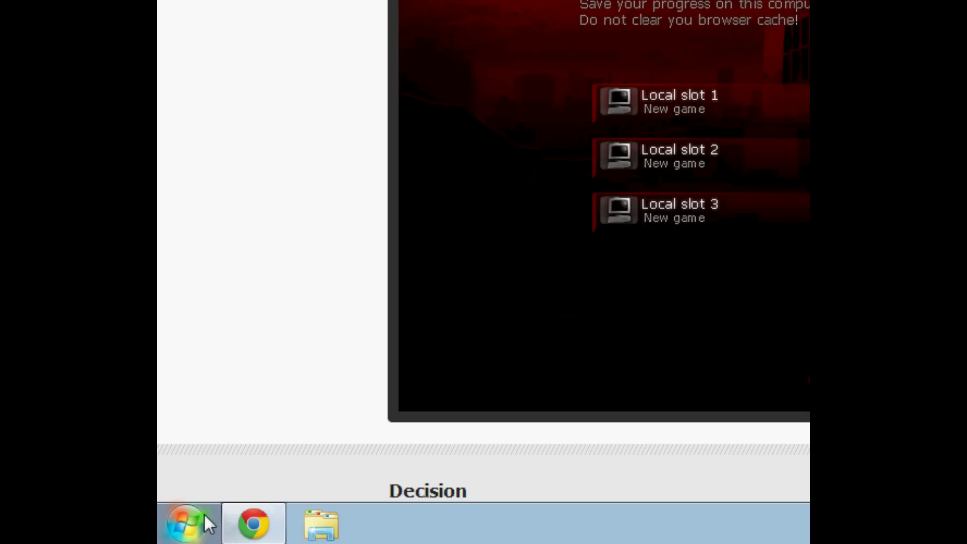
Step: Open the user's home folder and enable 'Show hidden files, folders, and drives' in Folder options
click(188, 536)
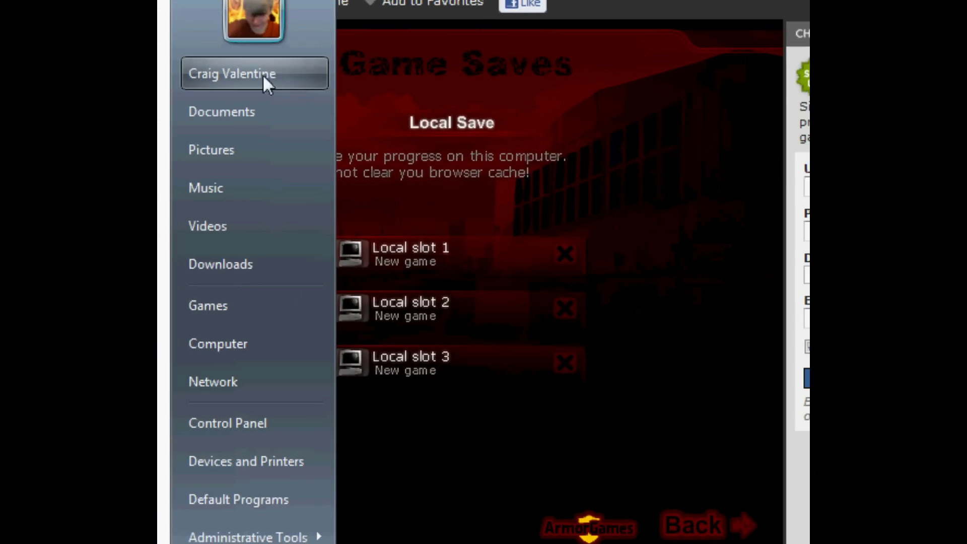
click(261, 74)
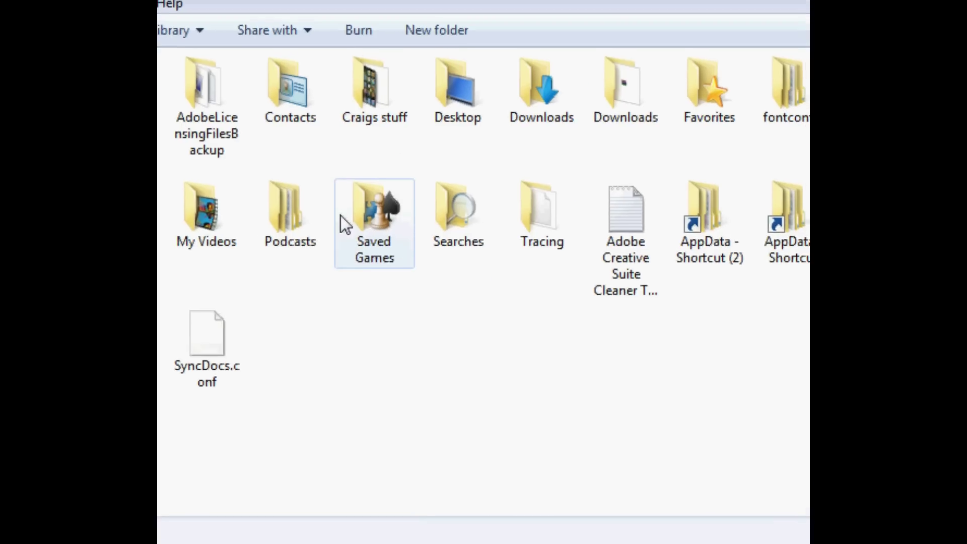
click(217, 112)
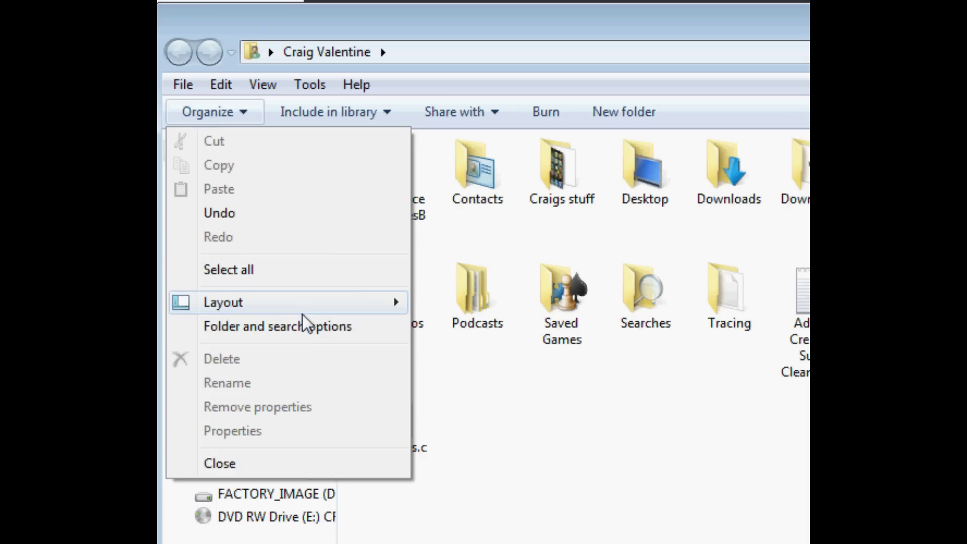
click(303, 325)
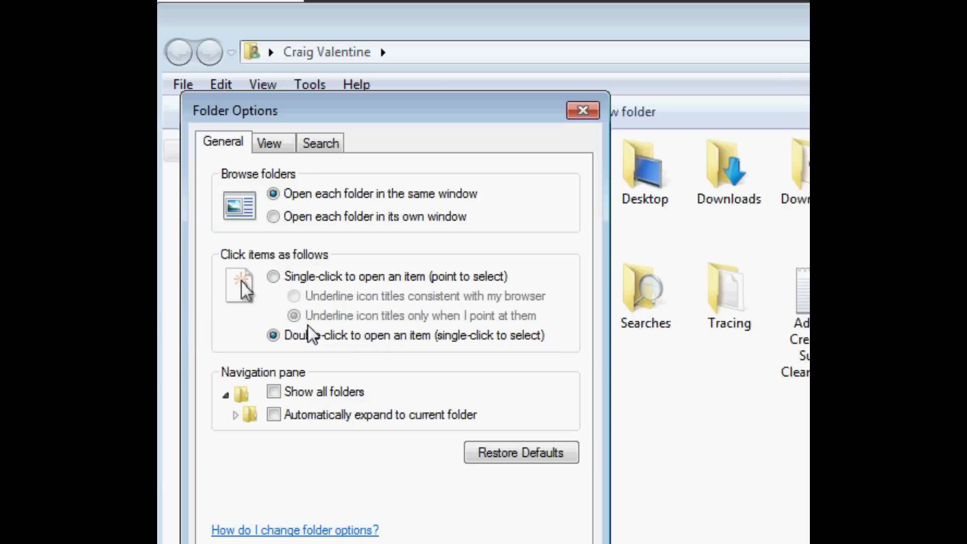
click(276, 145)
click(297, 448)
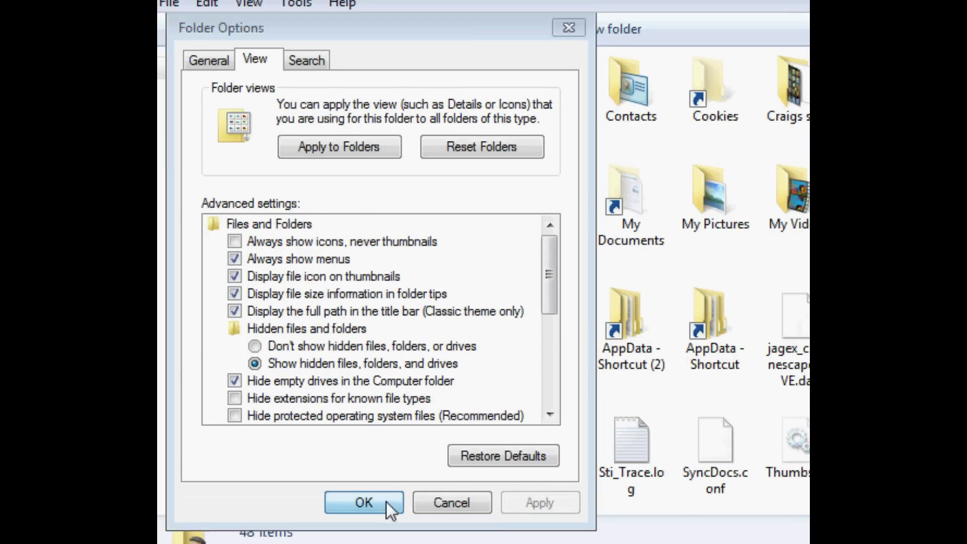
click(385, 502)
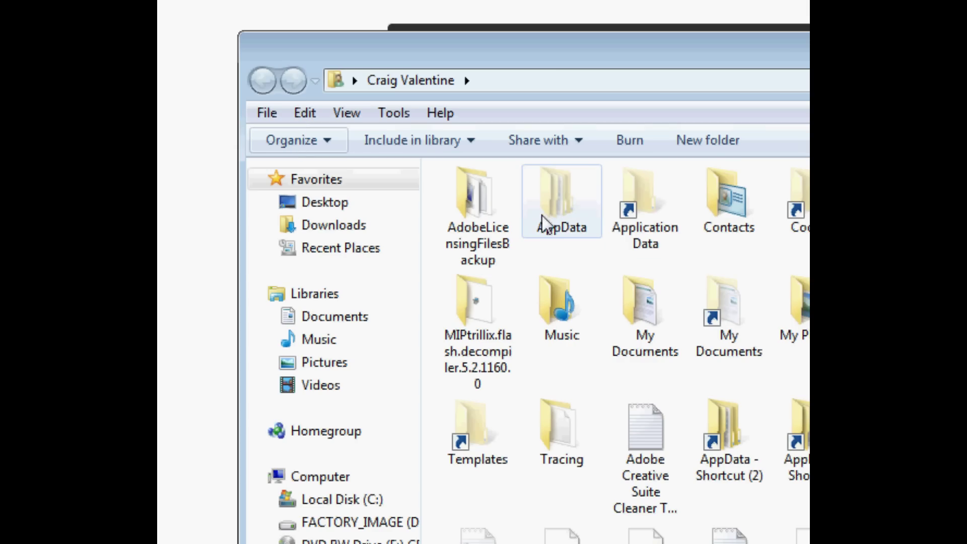
Step: Alt-drag AppData to create a shortcut, then open AppData to list Local, LocalLow and Roaming
click(566, 224)
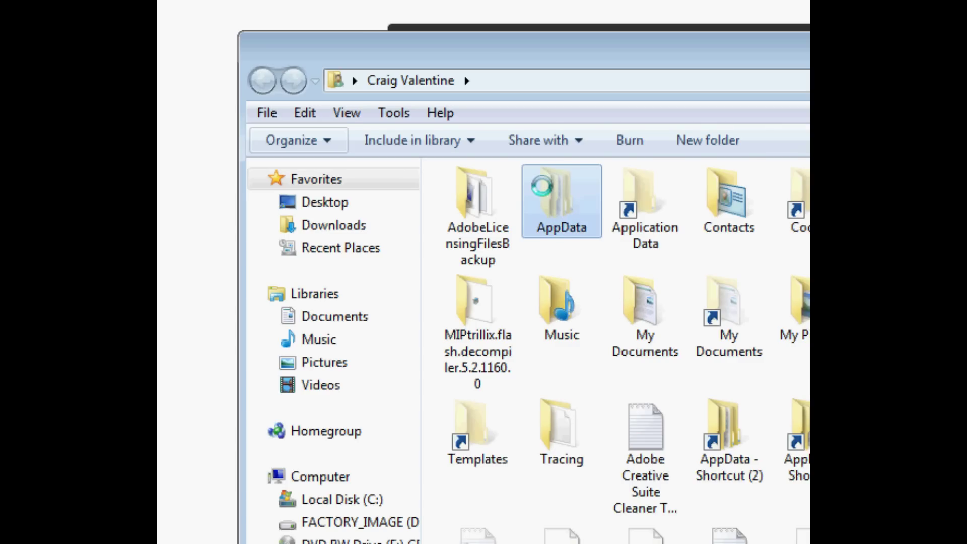
click(537, 75)
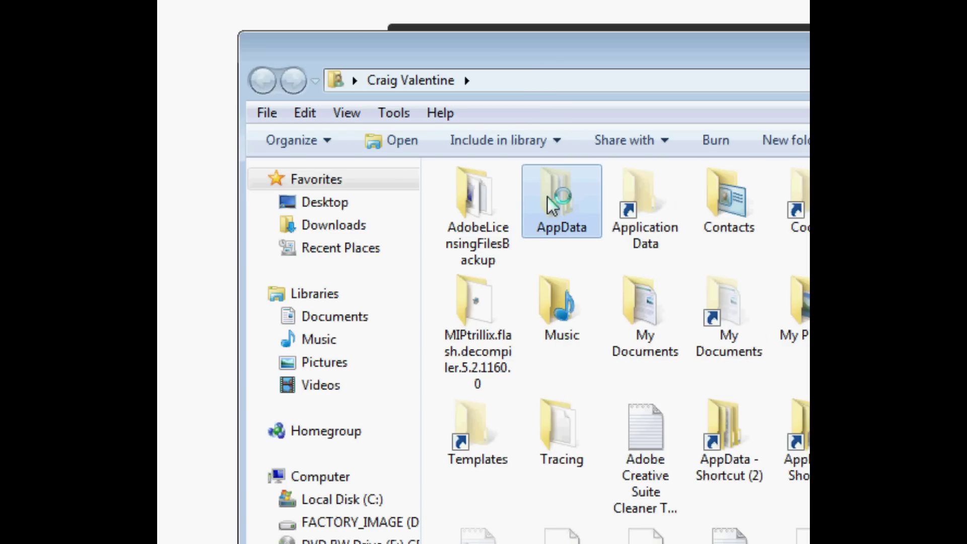
drag(548, 197, 606, 258)
key(alt)
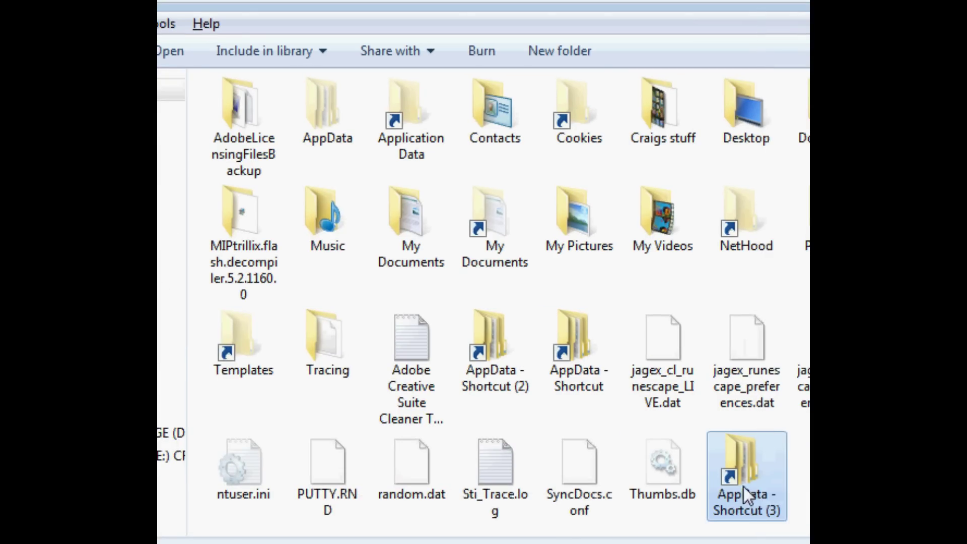
double_click(579, 354)
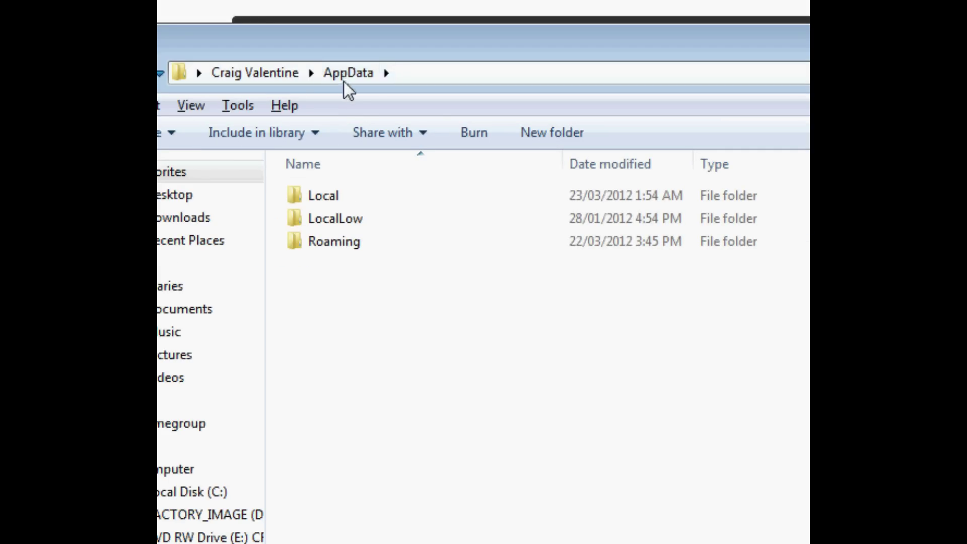
Step: Go from Roaming through Macromedia, Flash Player and #SharedObjects into the B8VERVRM folder
double_click(334, 241)
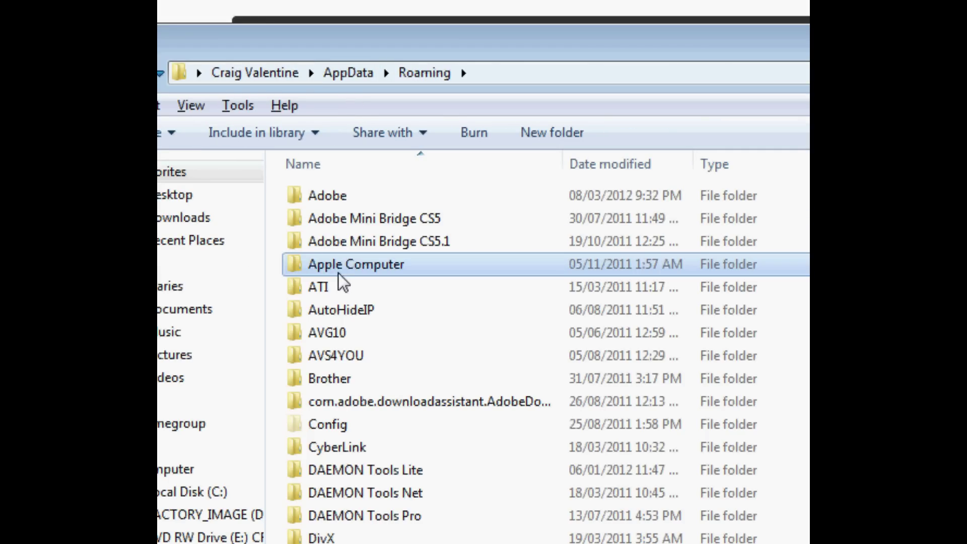
click(337, 273)
key(m)
double_click(335, 198)
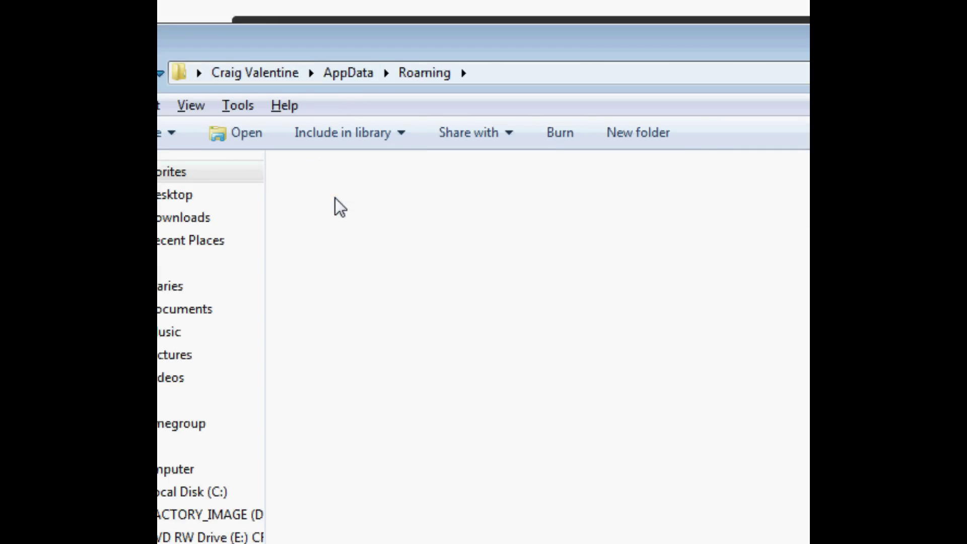
double_click(334, 198)
double_click(336, 220)
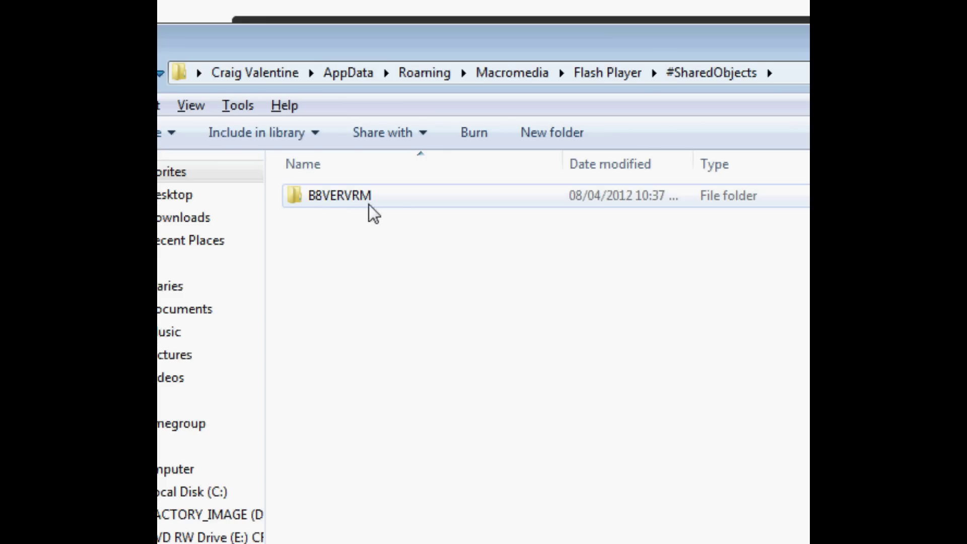
double_click(346, 203)
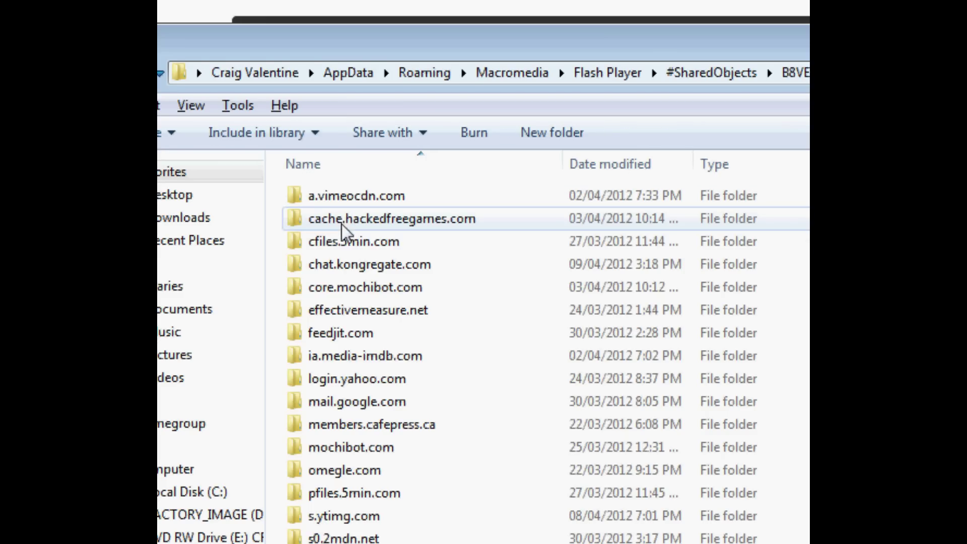
Step: Open the chat.kongregate.com folder in a separate Explorer window
click(356, 268)
right_click(357, 268)
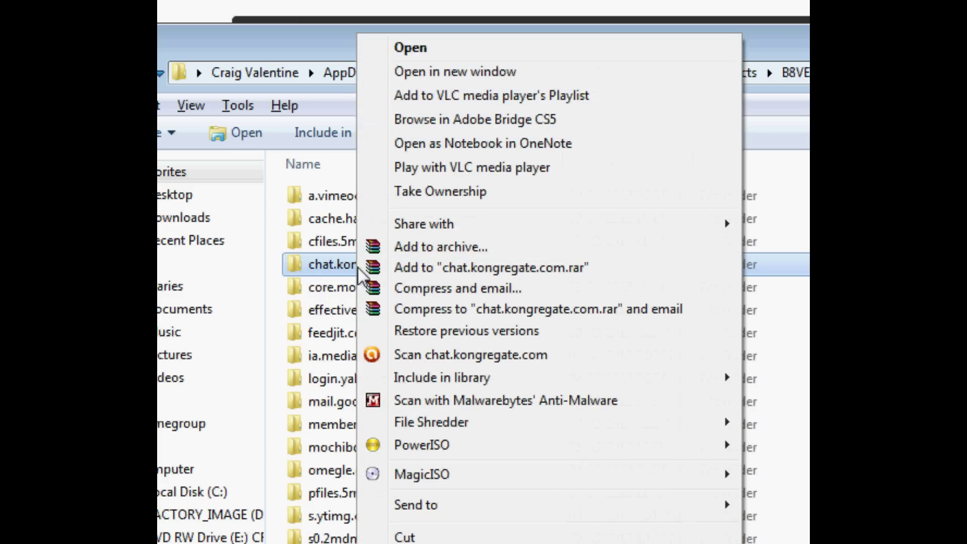
click(443, 81)
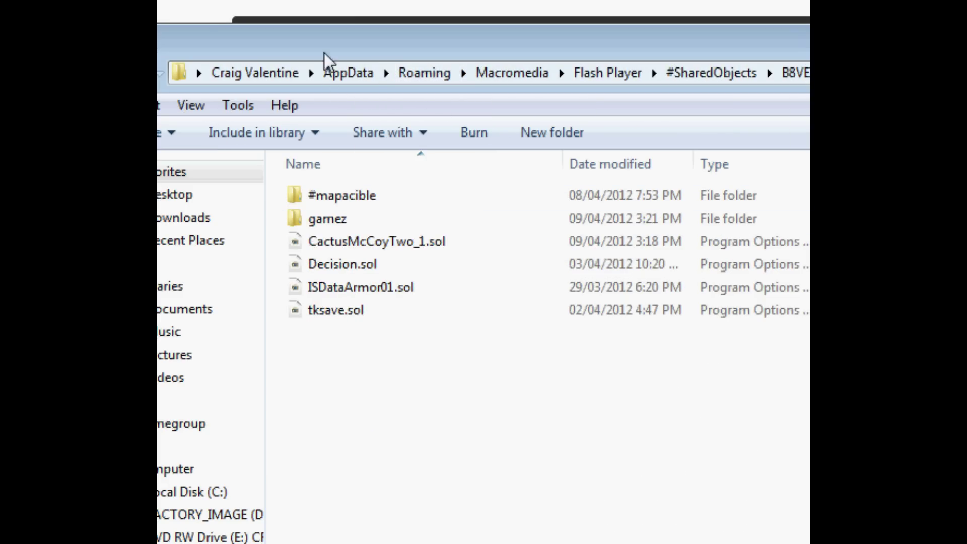
Step: Open cache.hackedfreegames.com > uploads > games > files > 0EIISHYRZX6E.swf in the other window
key(alt+Tab)
click(368, 297)
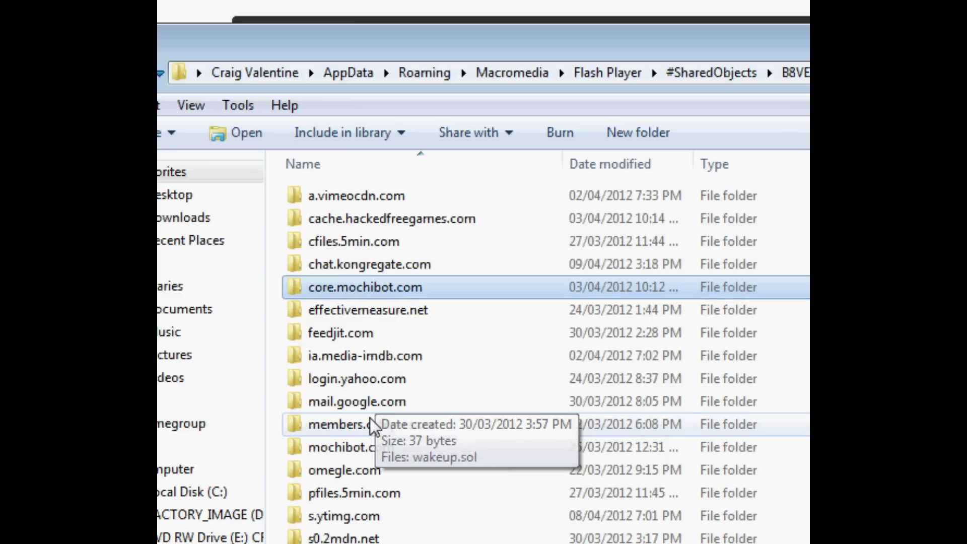
double_click(355, 222)
double_click(342, 205)
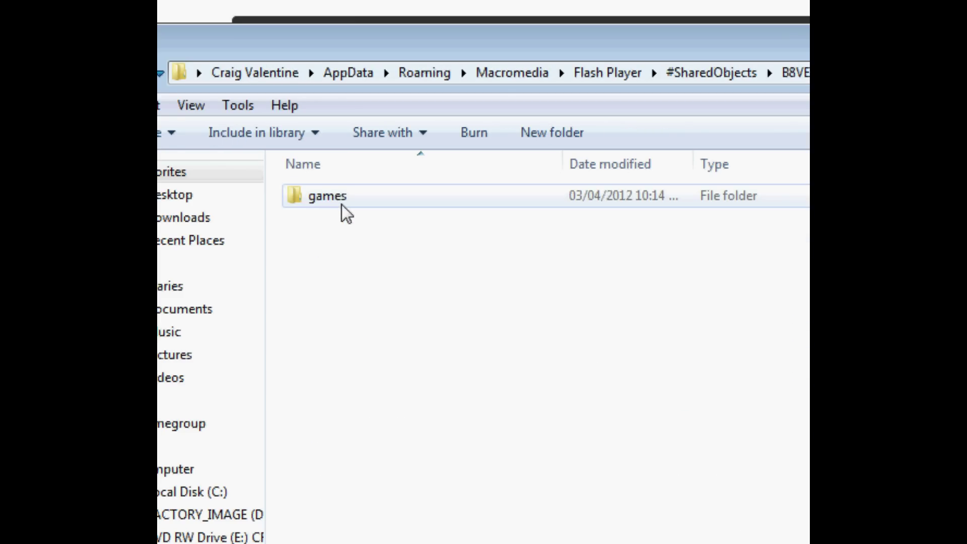
double_click(337, 204)
double_click(321, 204)
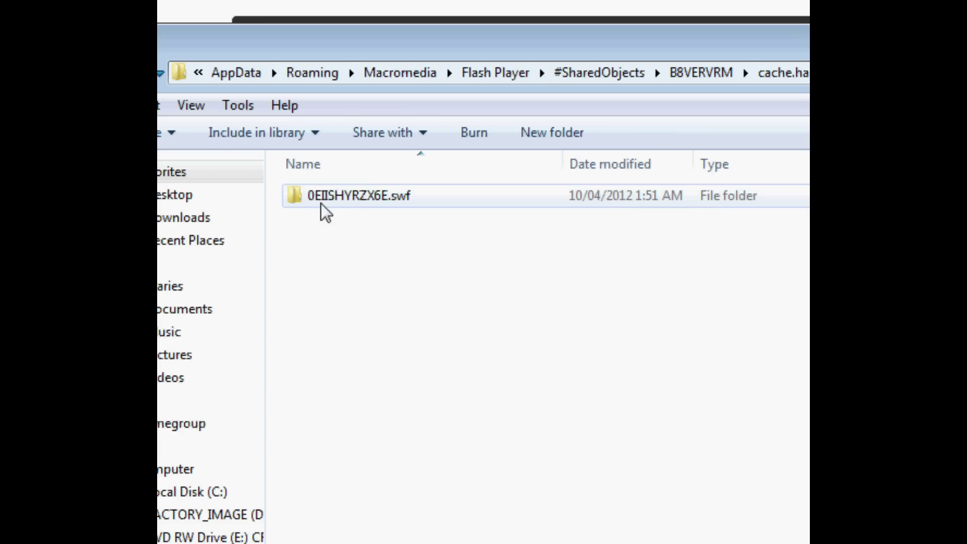
double_click(371, 203)
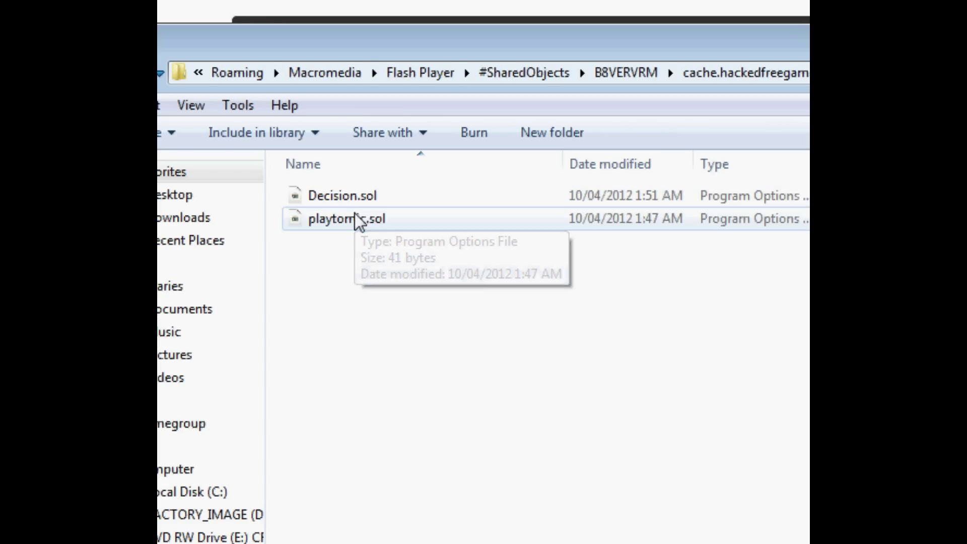
Step: Snap the Kongregate save window to the right half and the hacked save window left
key(alt+Tab)
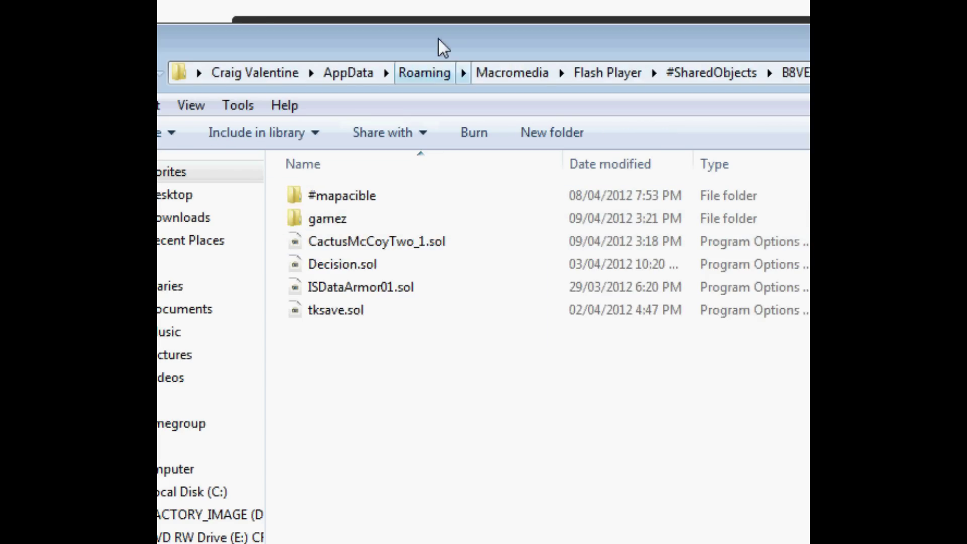
drag(438, 39, 808, 63)
drag(677, 50, 1, 1)
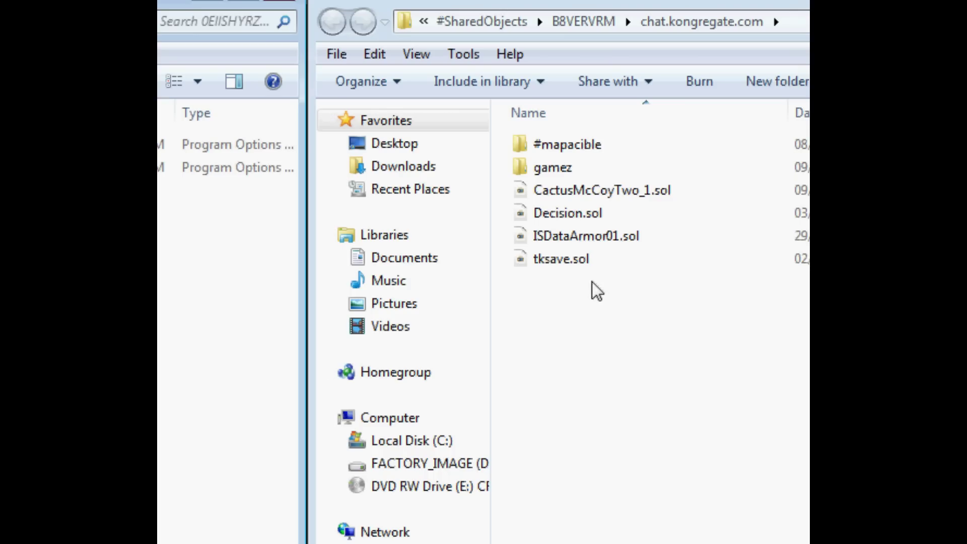
Step: Open gamez, search 'dec' to open decision_kong.swf, then select both hacked .sol files
double_click(554, 168)
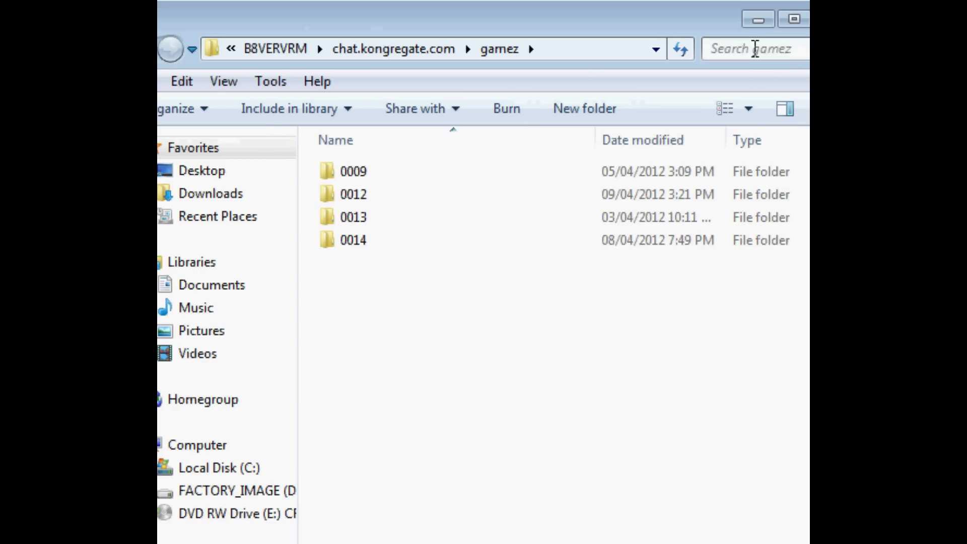
click(755, 48)
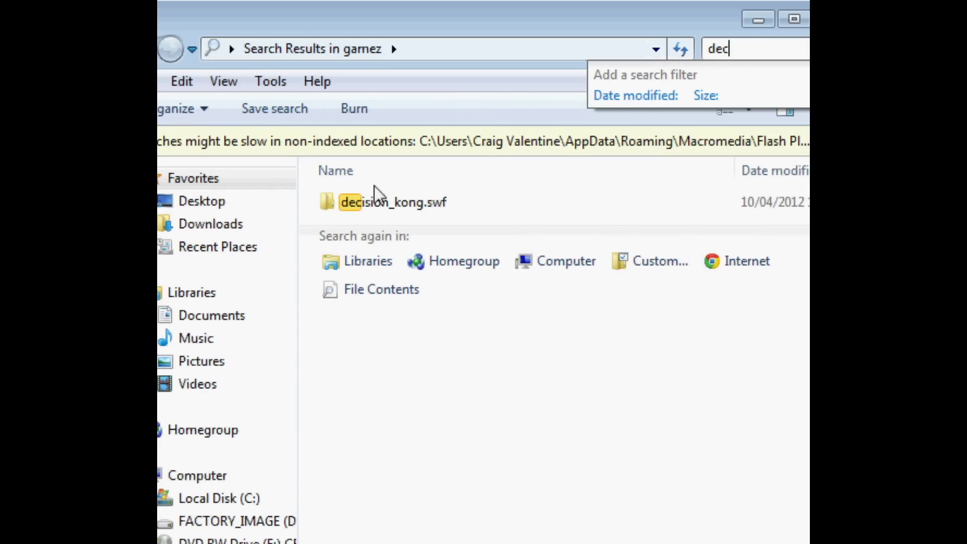
double_click(391, 201)
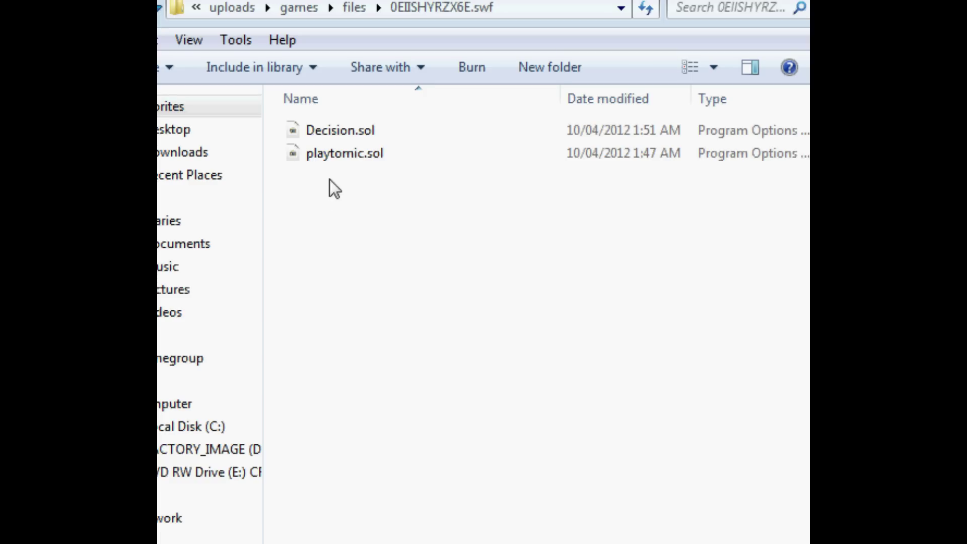
drag(351, 186, 332, 125)
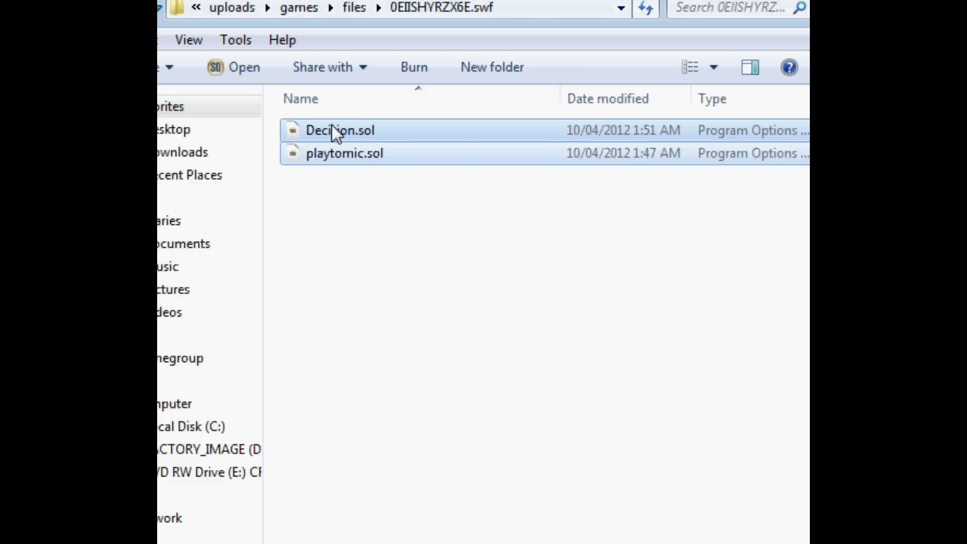
Step: Copy Decision.sol and playtomic.sol into decision_kong.swf, replacing the old playtomic.sol, then refresh
right_click(334, 126)
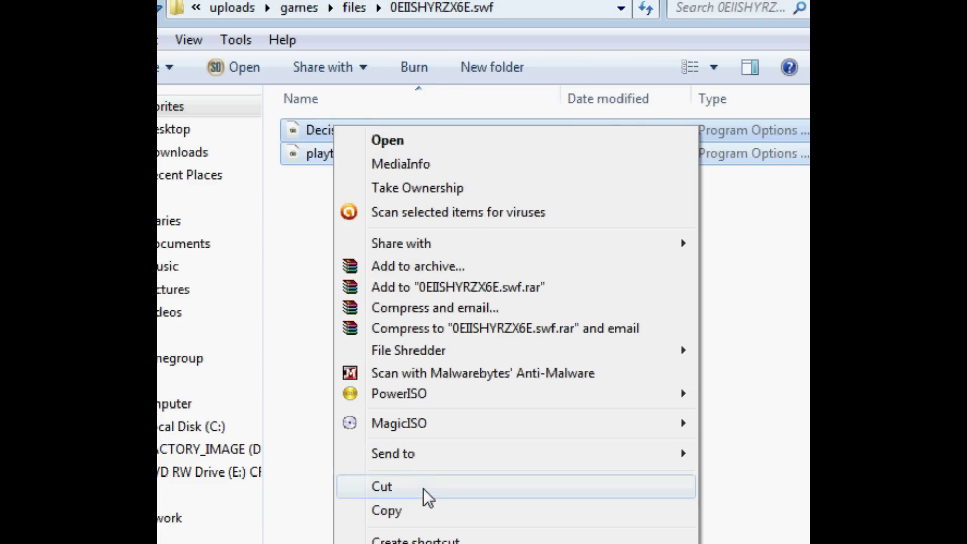
click(429, 511)
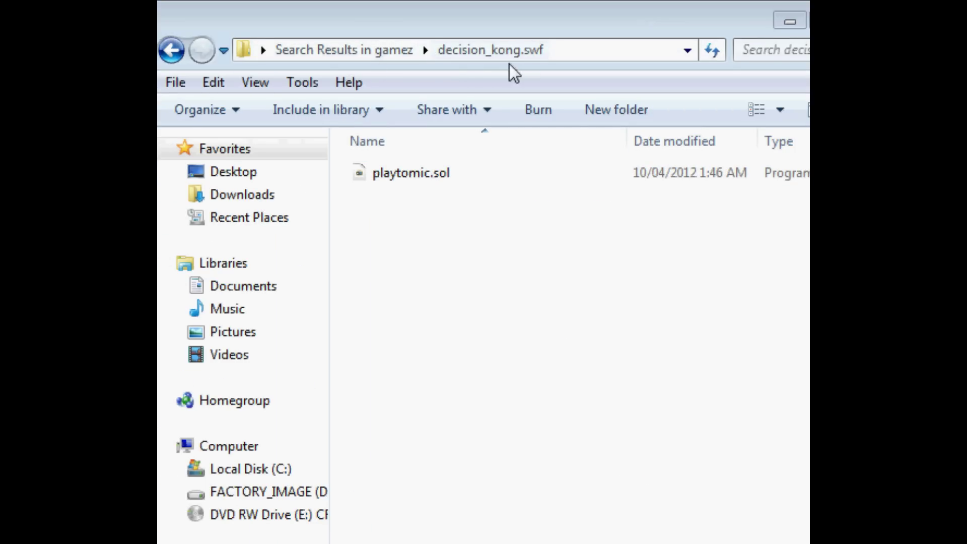
right_click(462, 234)
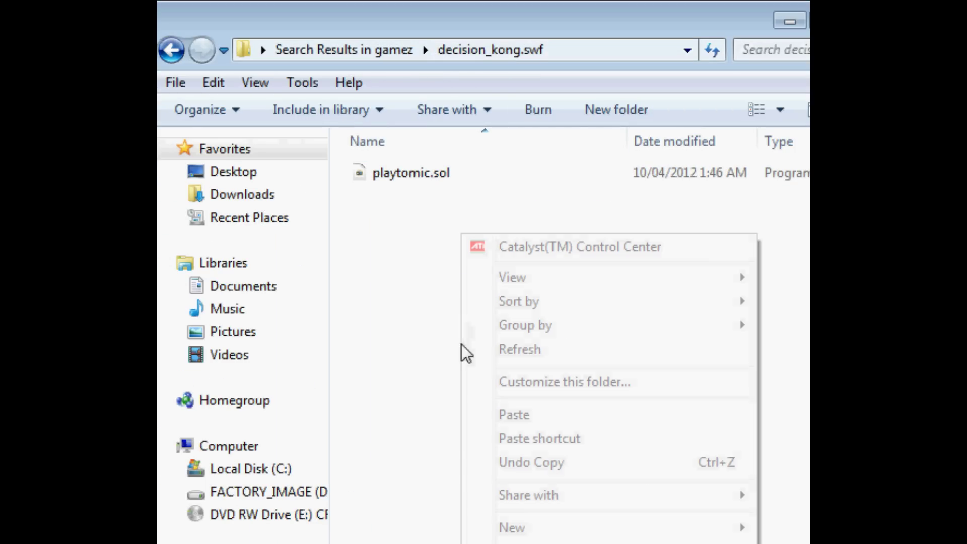
click(505, 413)
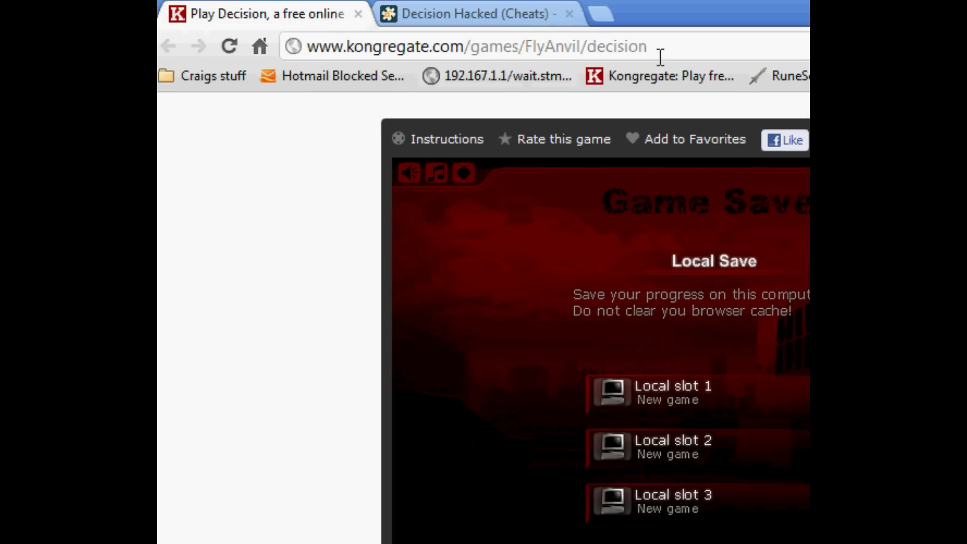
click(358, 14)
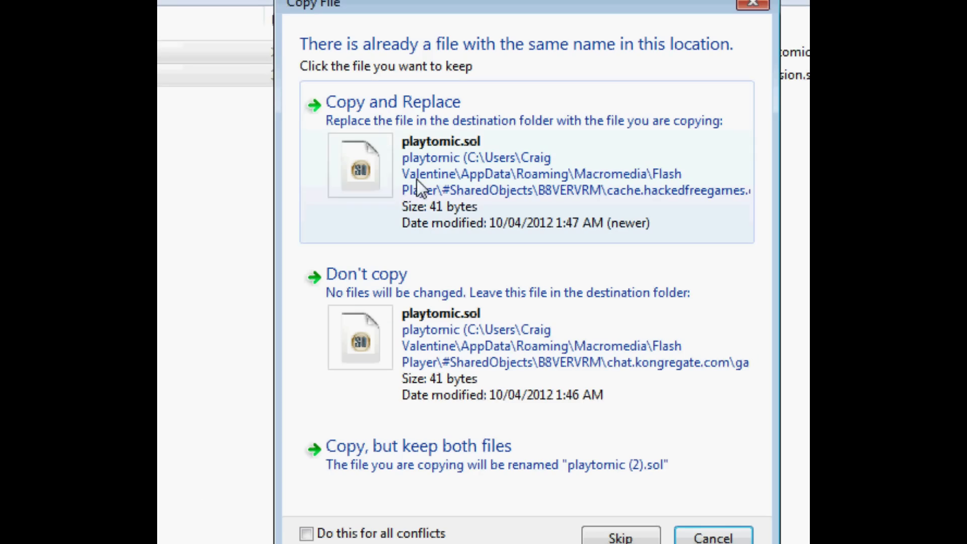
click(416, 179)
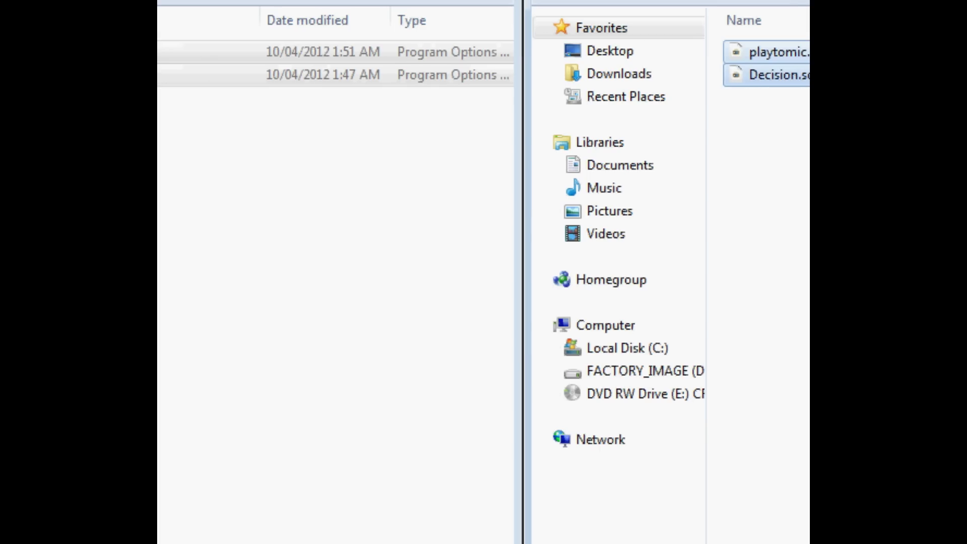
click(784, 51)
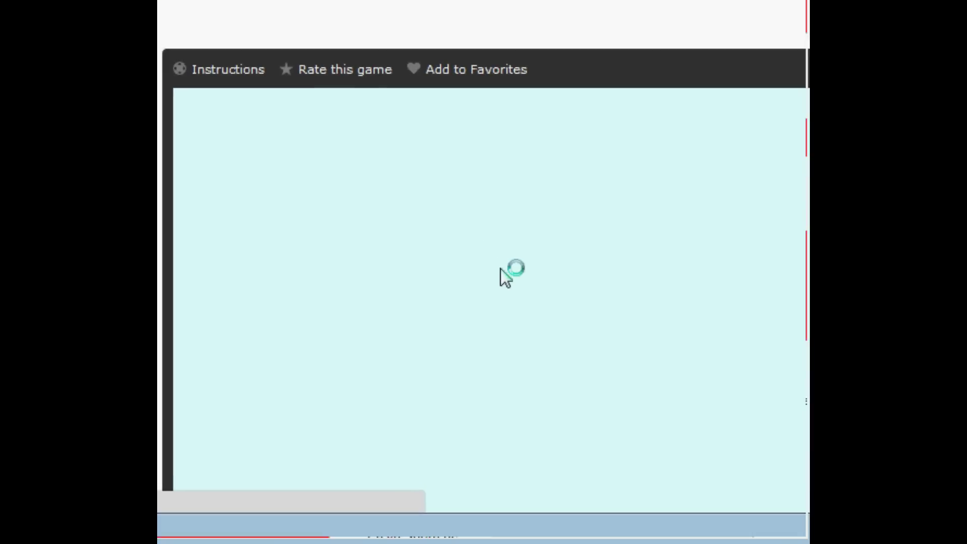
Step: Scroll down until the reloaded Decision title menu with Play, Credits and More is visible
scroll(502, 269, down, 2)
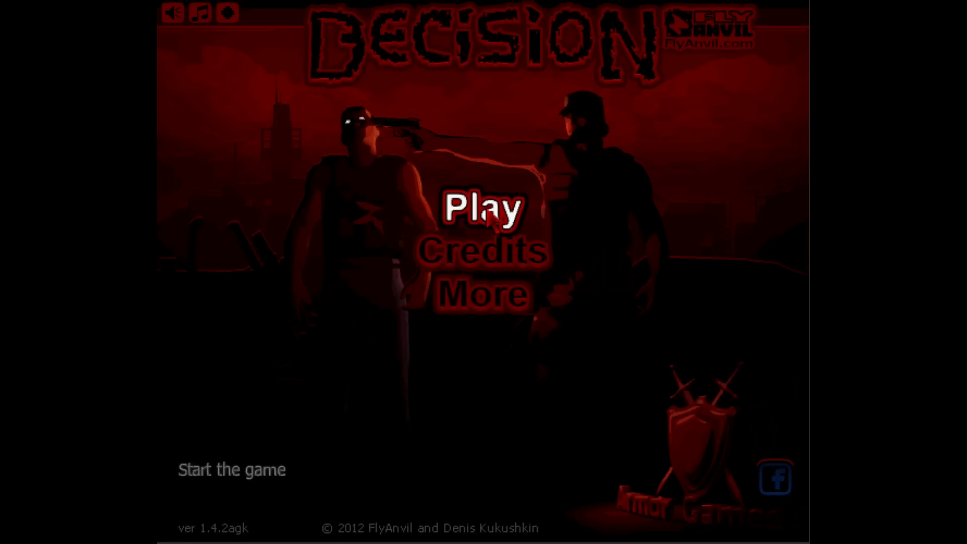
Step: Mute sound and music, start Play, load the Local slot 2 save, and close Controls
click(173, 13)
click(200, 12)
click(473, 207)
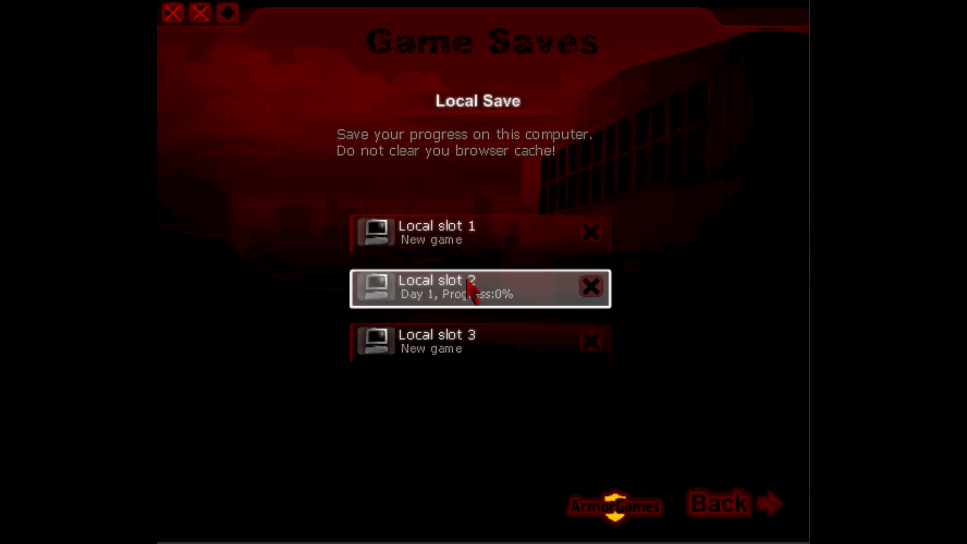
click(482, 303)
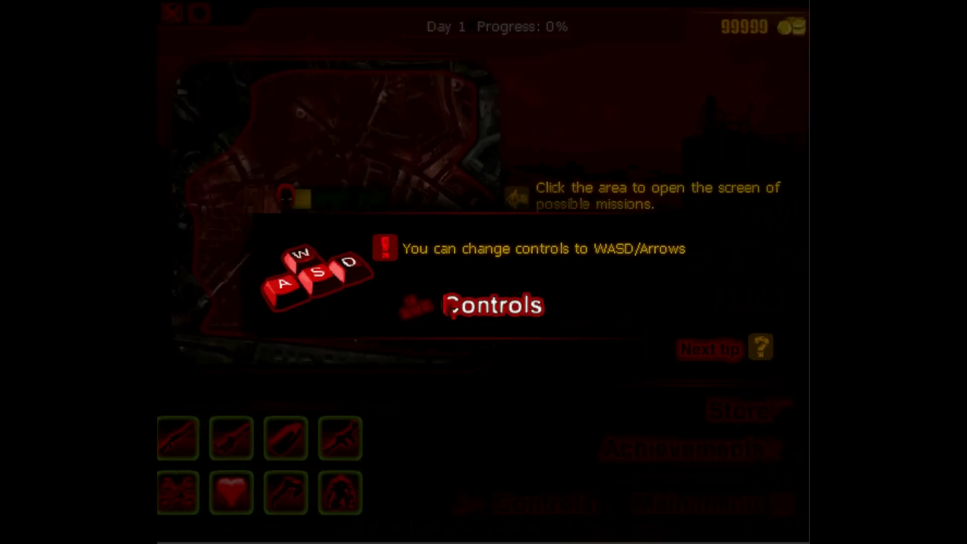
click(518, 302)
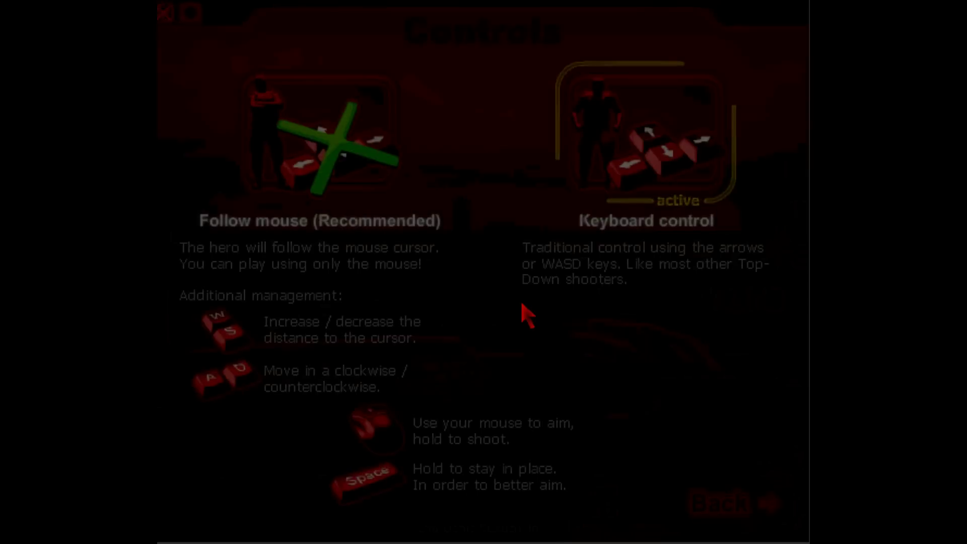
click(703, 476)
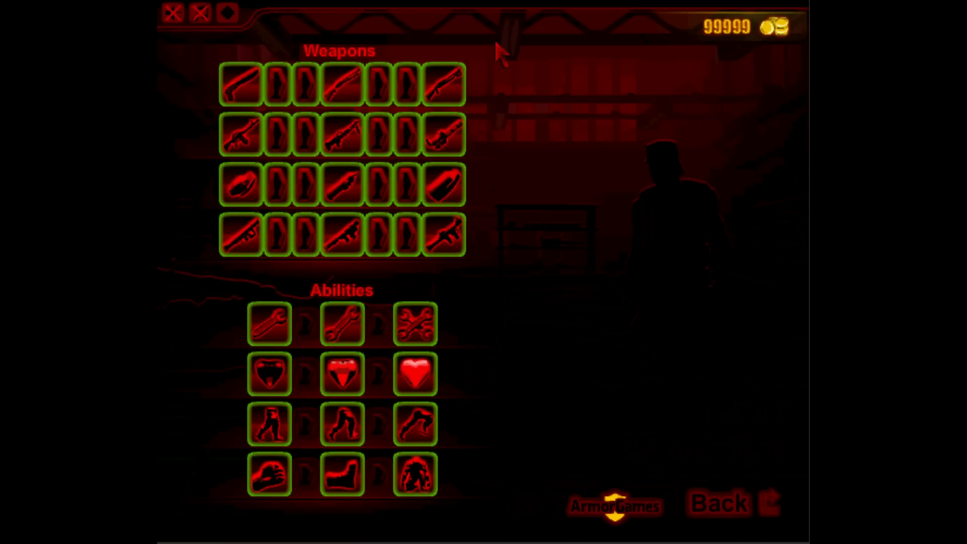
Step: Check the unlocked weapons' stats in the store, then leave it to start the mission
mouse_move(297, 101)
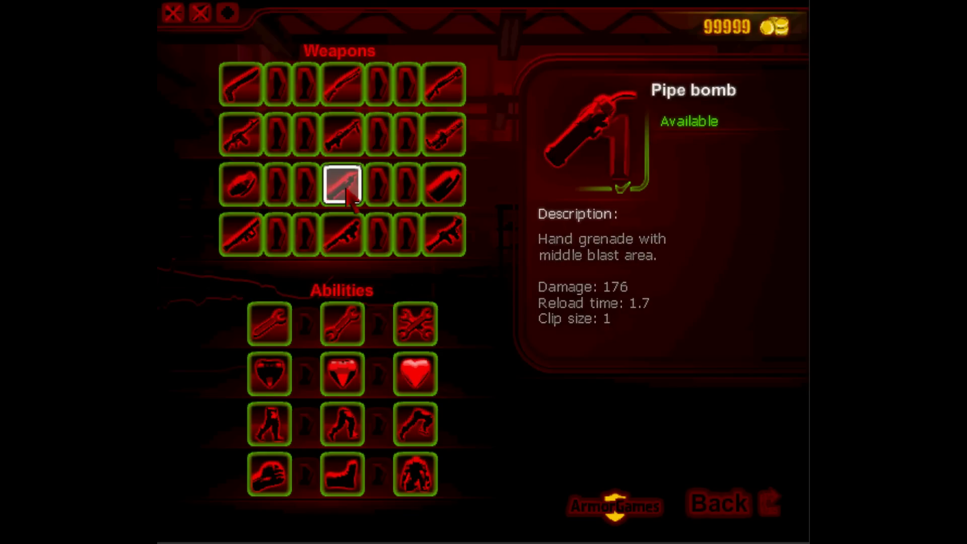
click(731, 524)
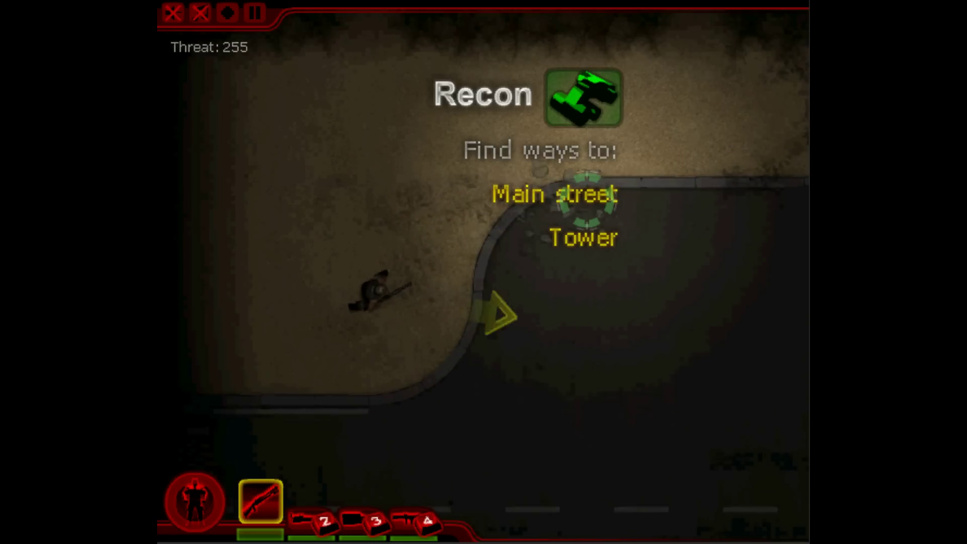
Step: Fight down the street, clearing zombies with a grenade and three rockets
key(w)
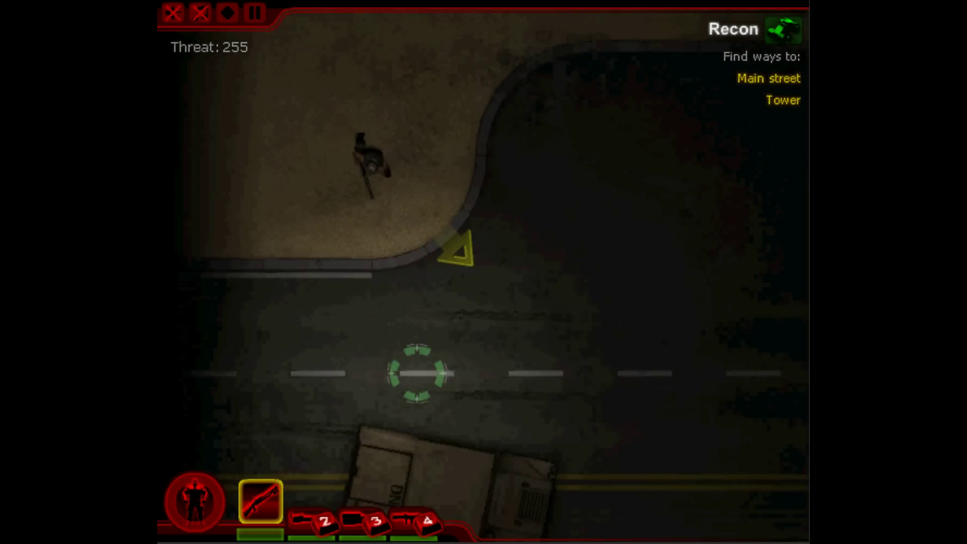
key(2)
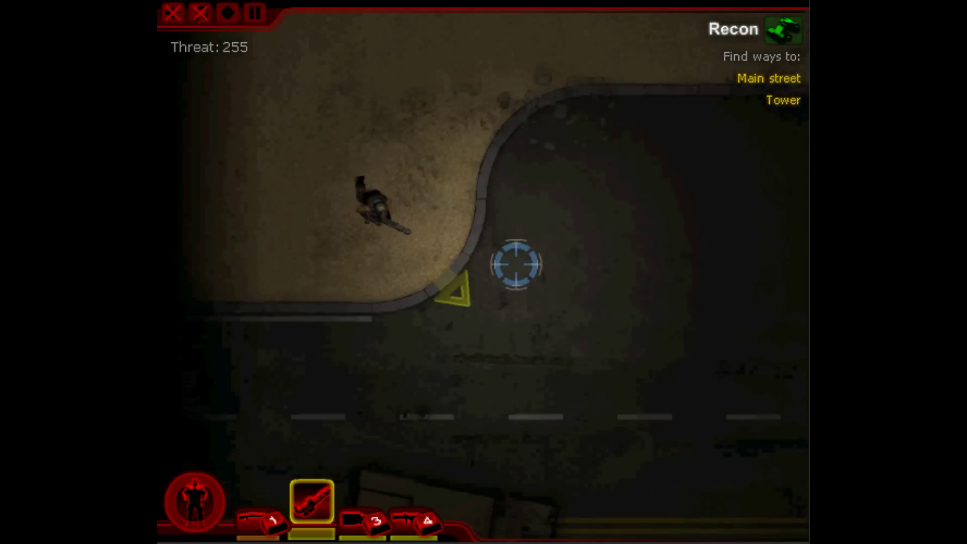
key(s)
key(d)
key(3)
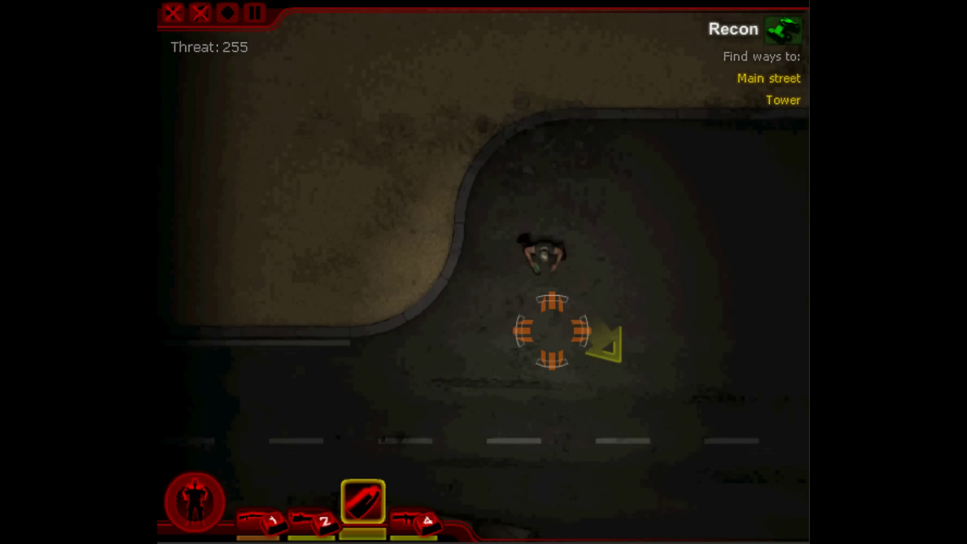
click(614, 249)
key(a)
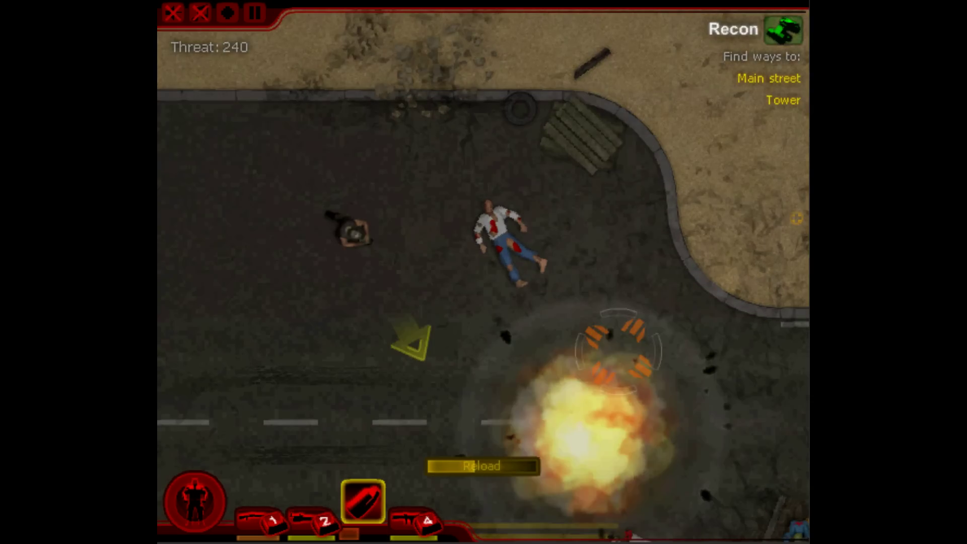
key(d)
key(4)
key(s)
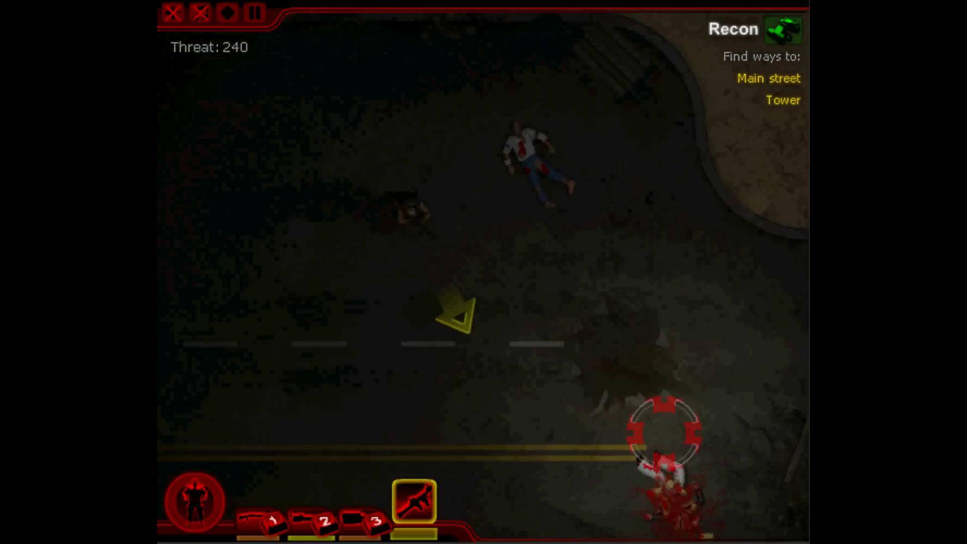
click(664, 437)
key(a)
key(s)
key(d)
click(658, 437)
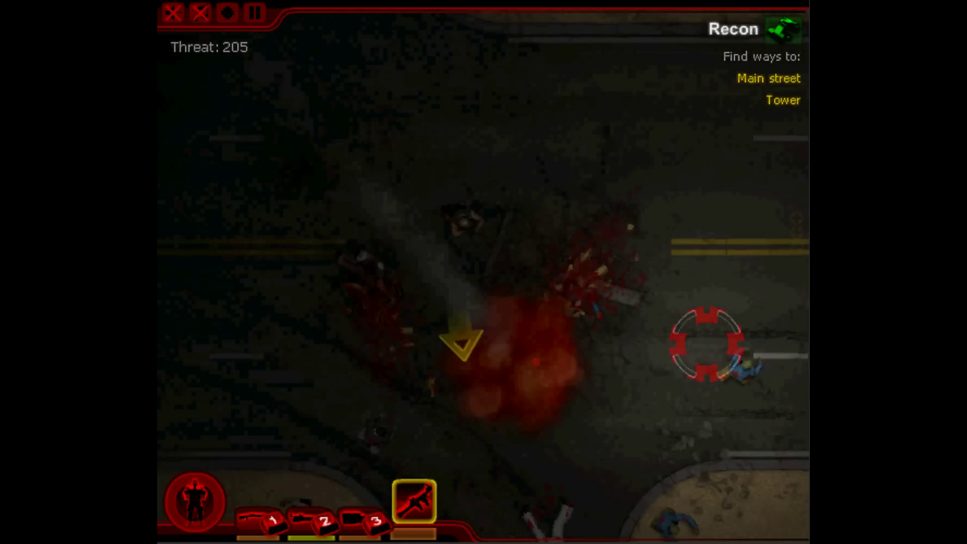
click(709, 347)
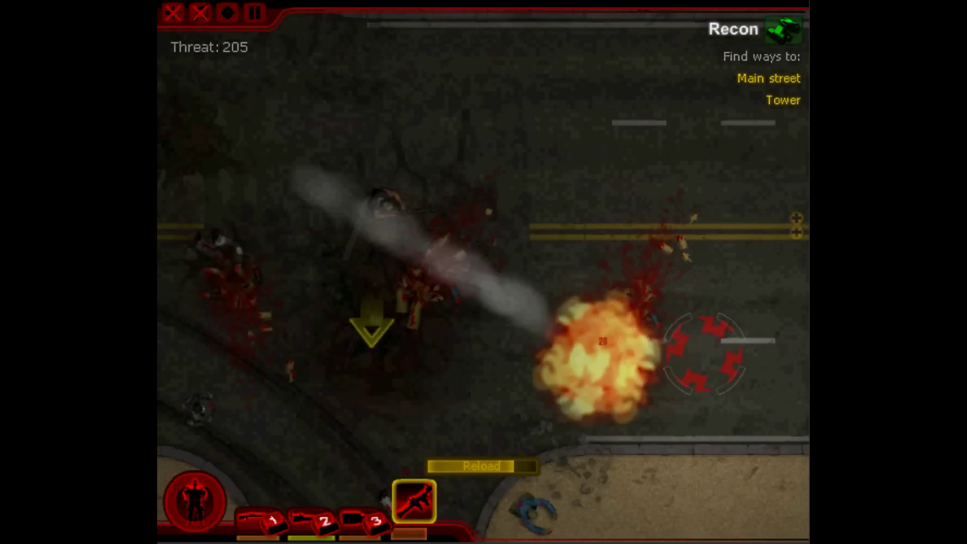
key(d)
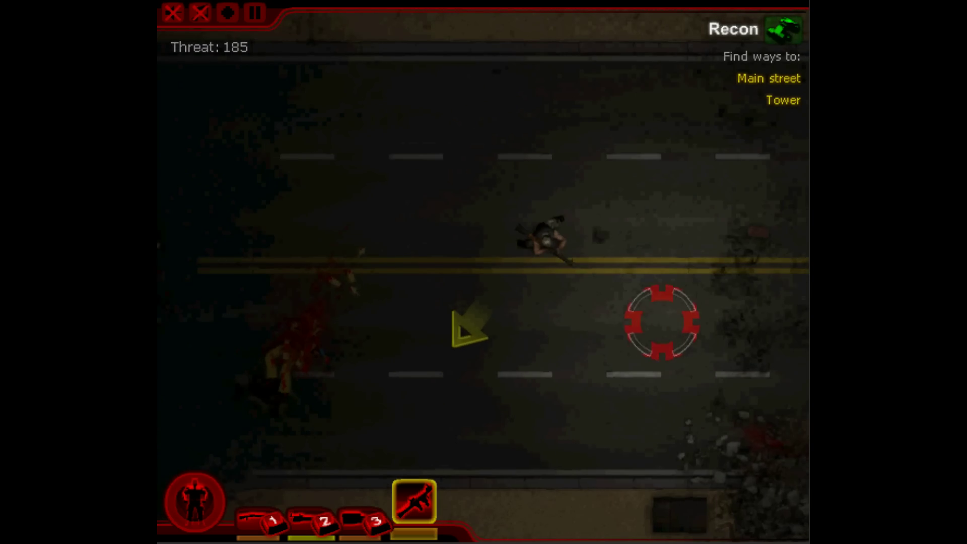
key(d)
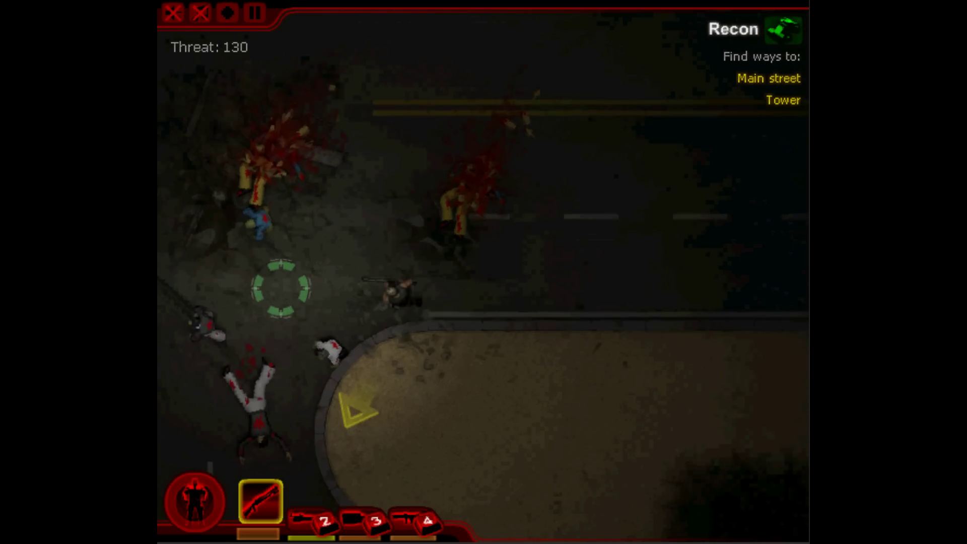
Step: Run right past the zombies, shooting them, into the first green recon zone
key(s)
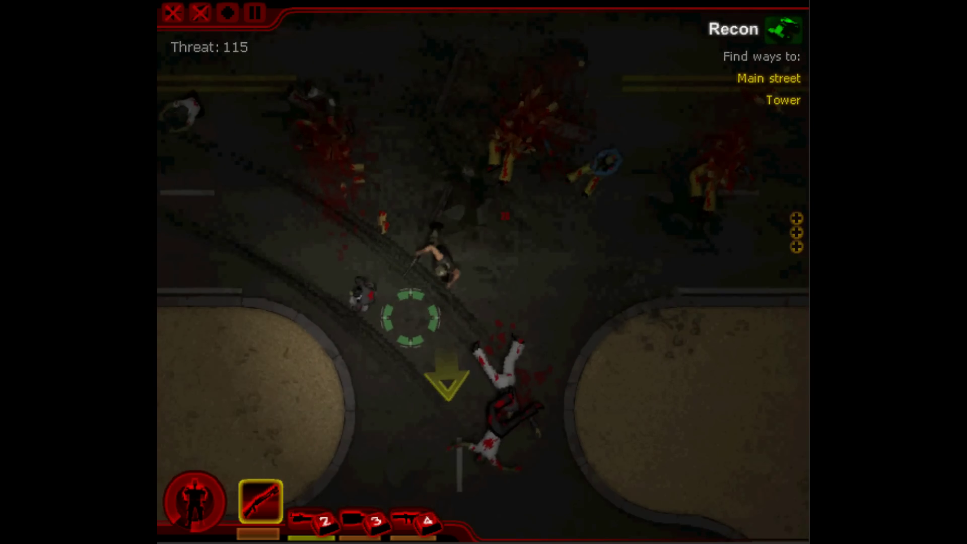
key(d)
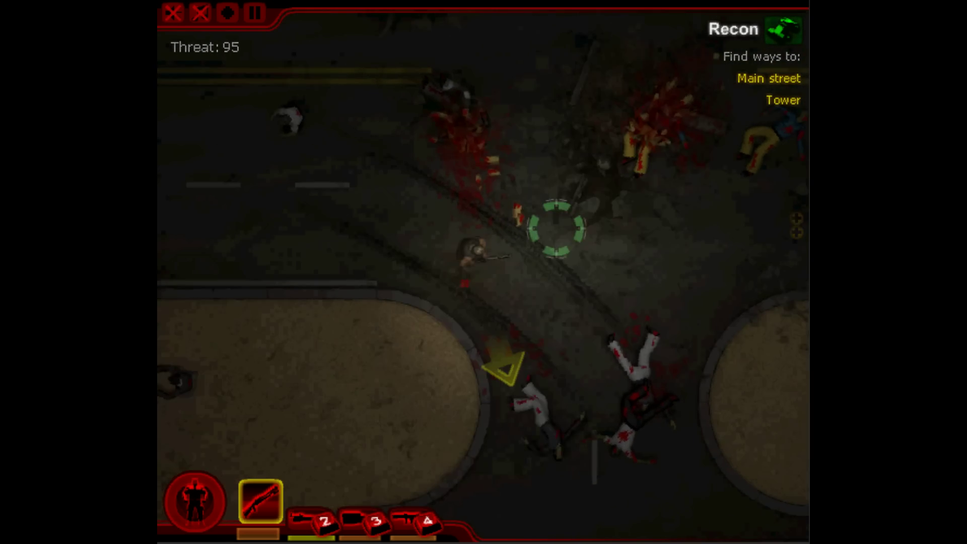
key(d)
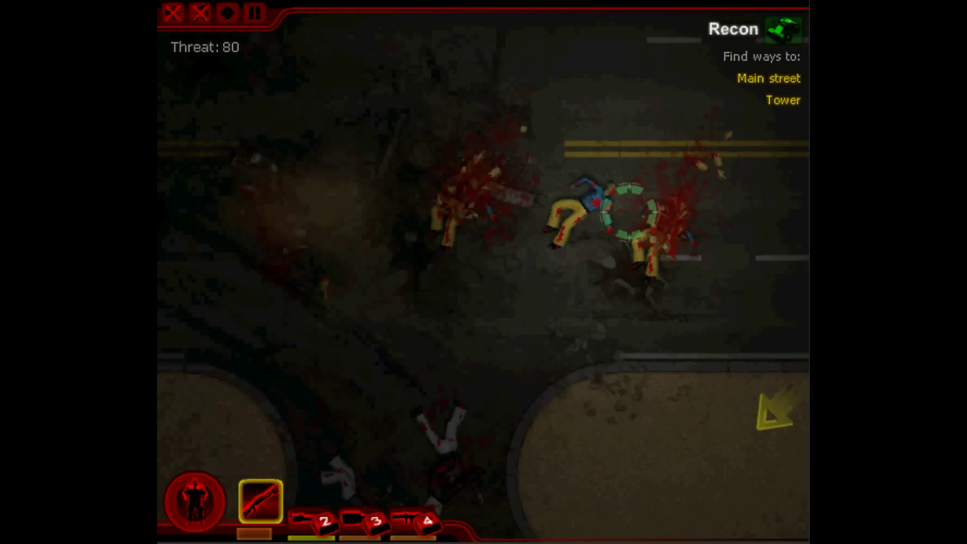
click(664, 252)
click(629, 244)
key(d)
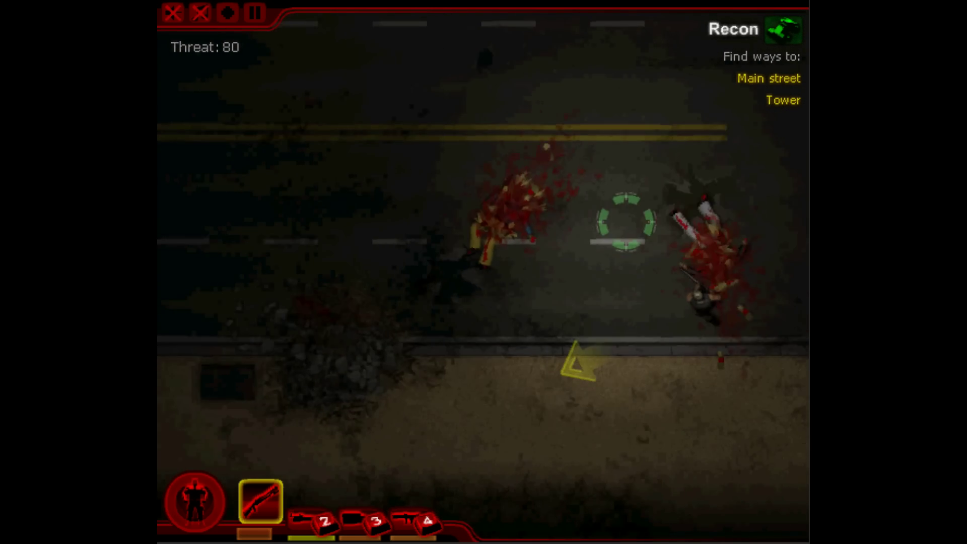
key(w)
click(652, 257)
key(w)
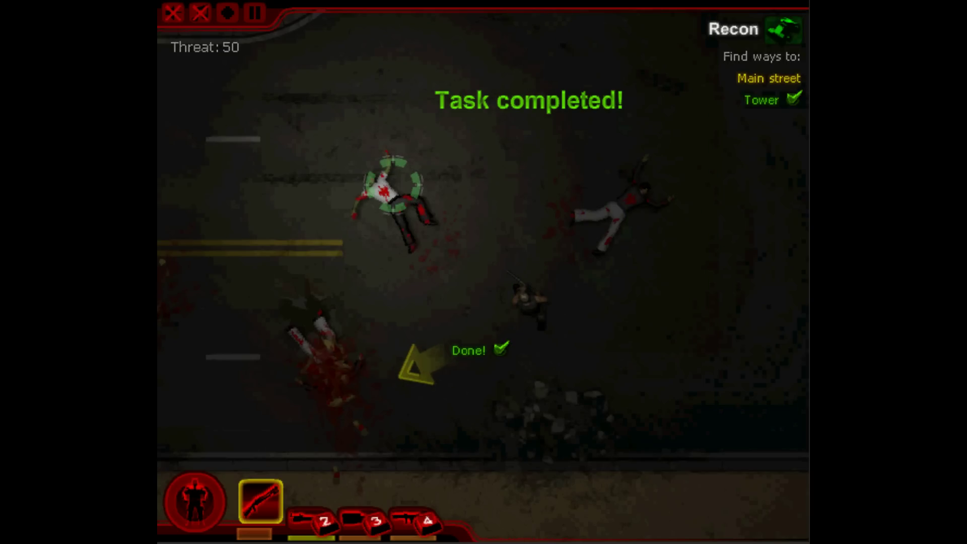
Step: Walk around the sidewalk corner onto the second marked recon pad
key(a)
key(s)
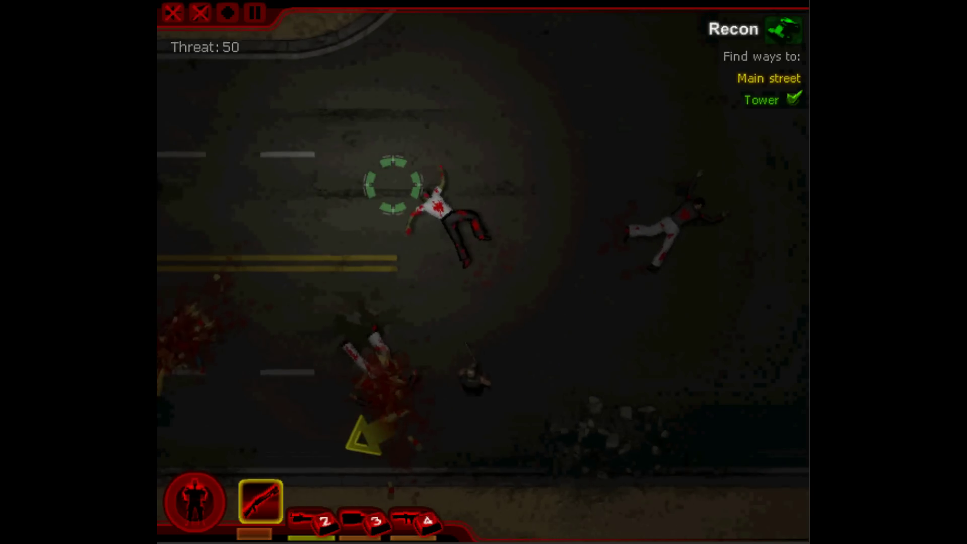
key(s)
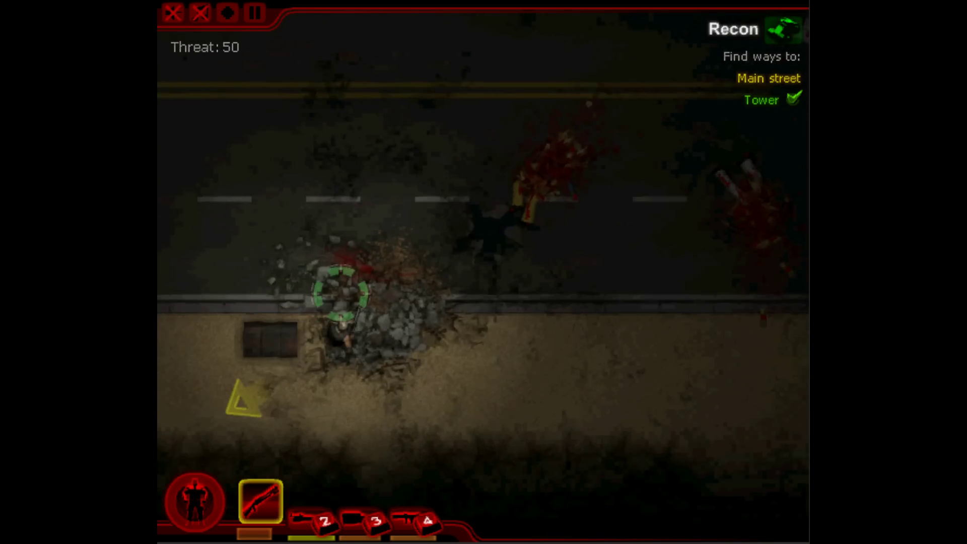
key(a)
key(s)
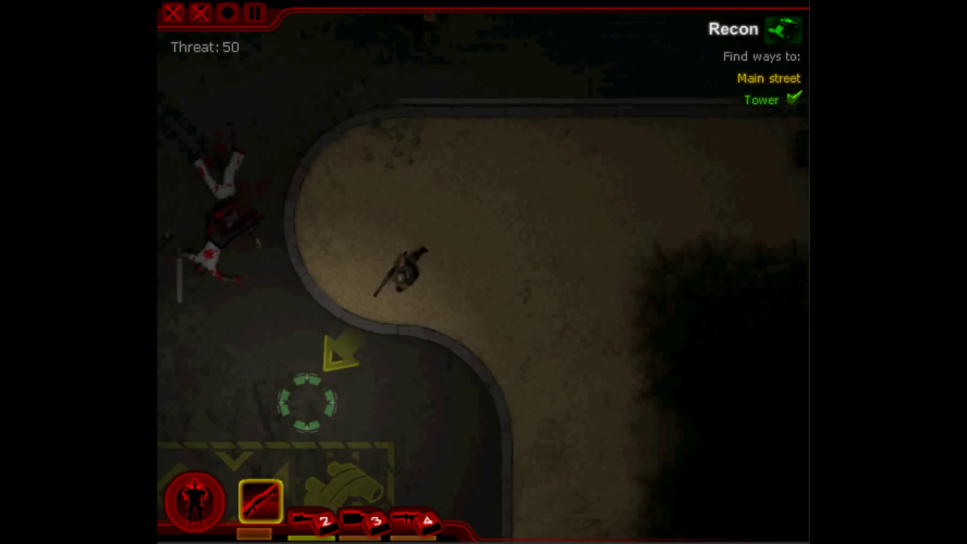
key(s)
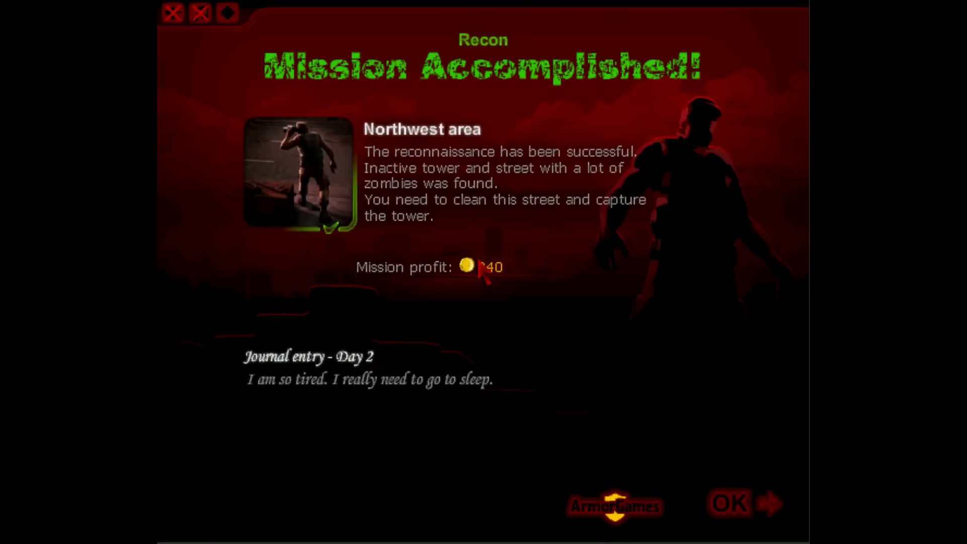
Step: Accept the Mission Accomplished results and choose the Northwest area on the map
click(740, 513)
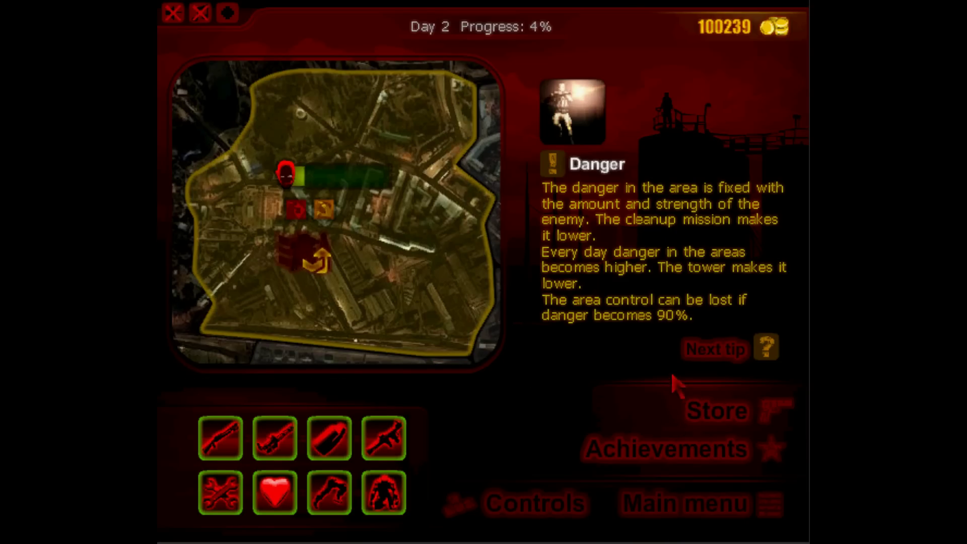
click(491, 301)
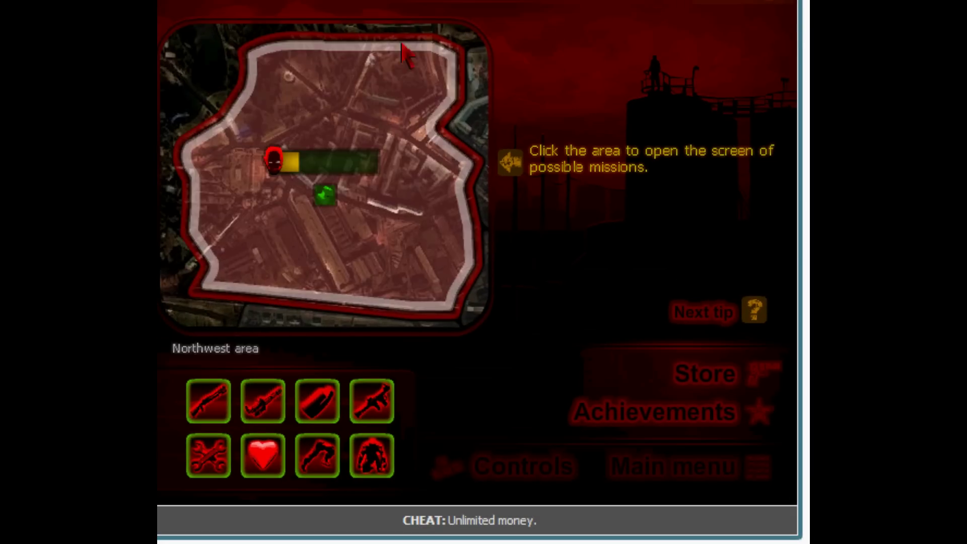
Step: Highlight the 'Unlimited money.' cheat text and scroll up to the rating and tags box
drag(446, 439, 549, 439)
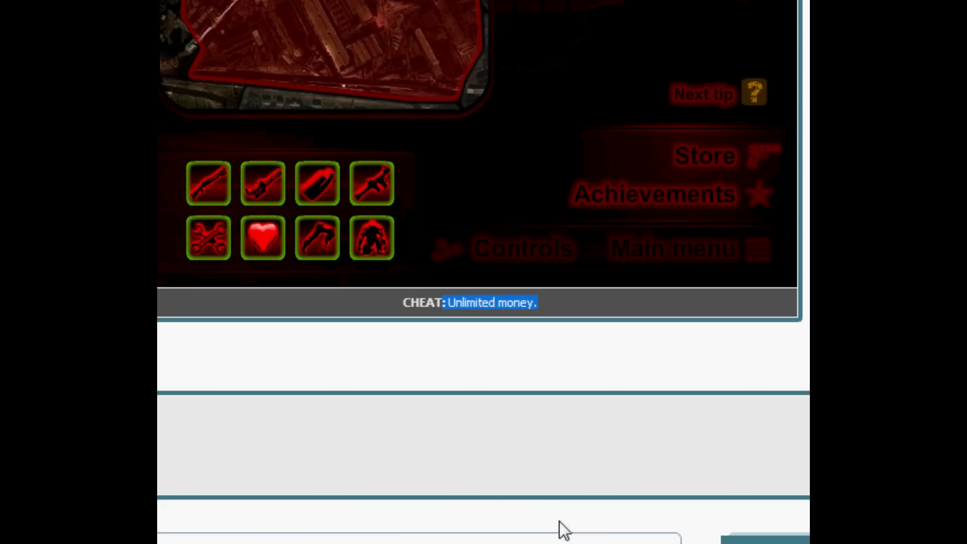
scroll(556, 510, up, 3)
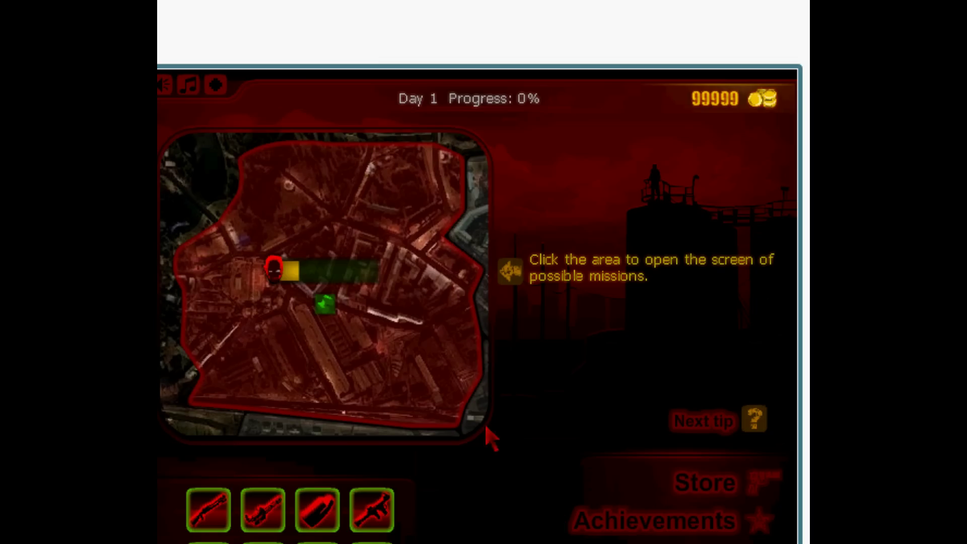
scroll(166, 368, up, 1)
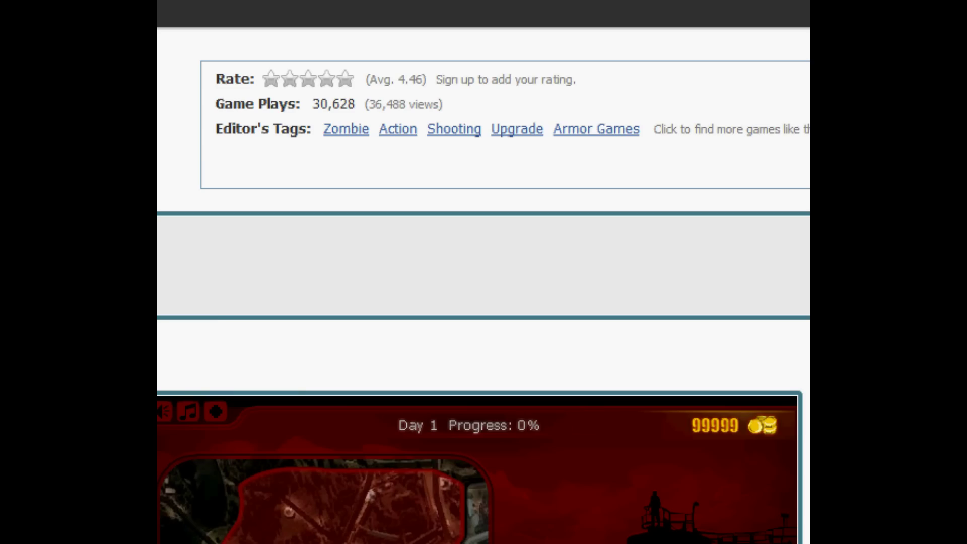